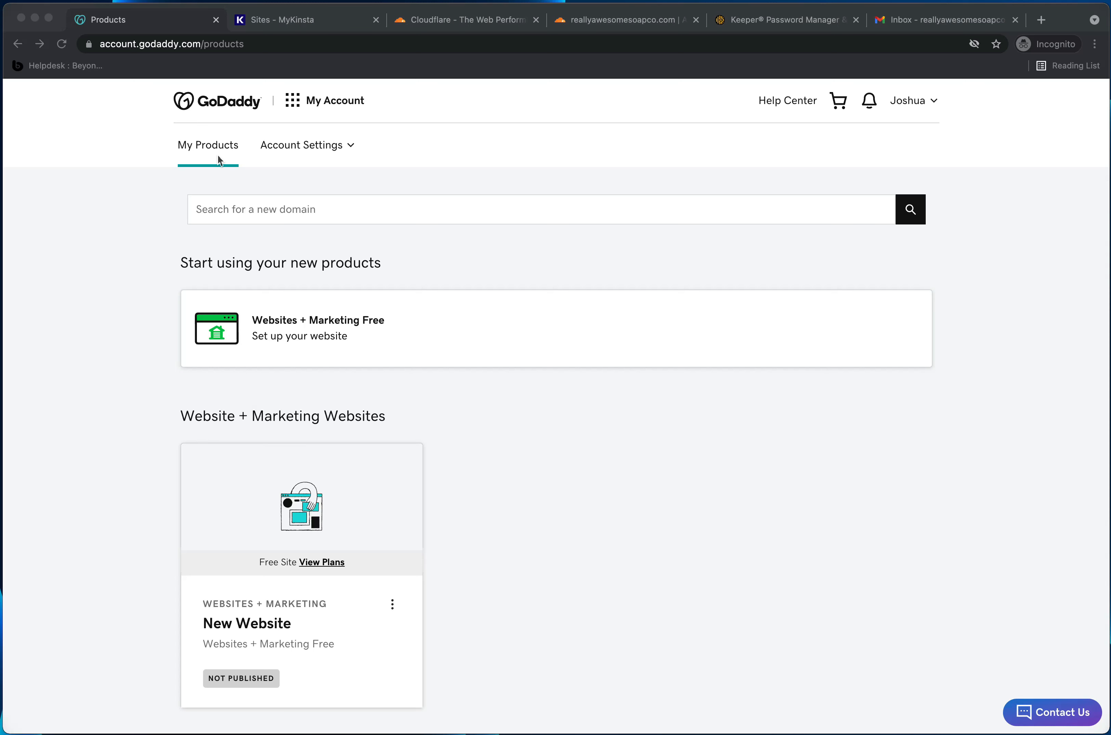
scroll(332, 249, "down", 2)
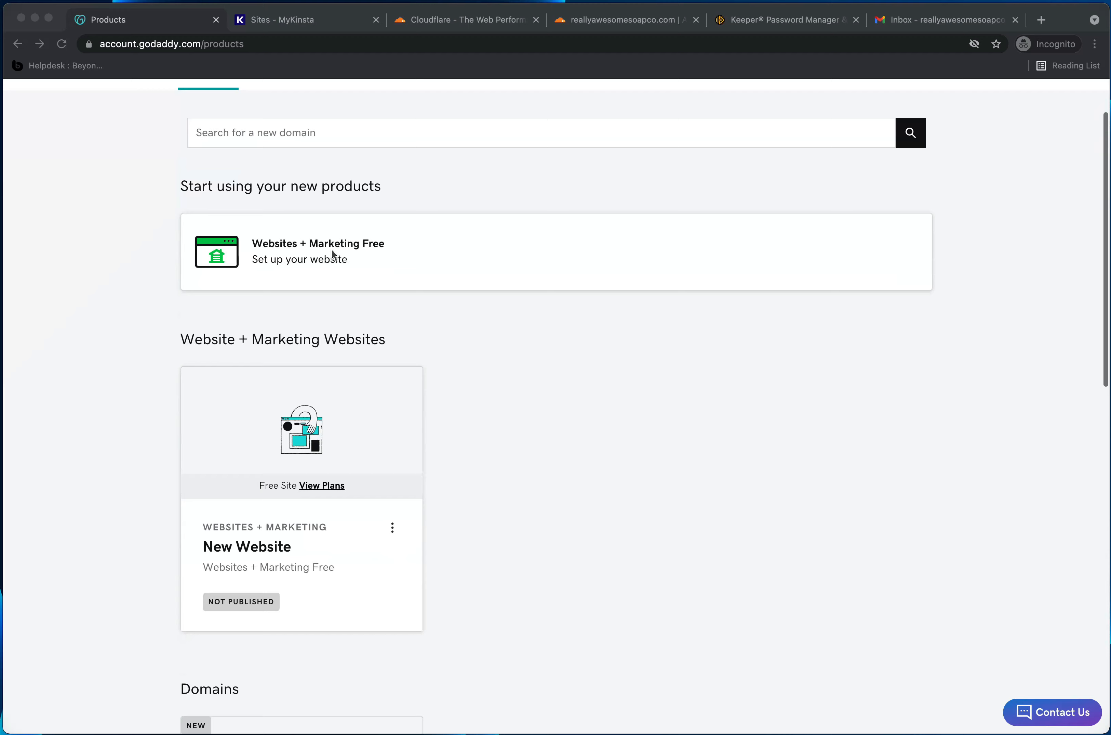
scroll(332, 248, "up", 2)
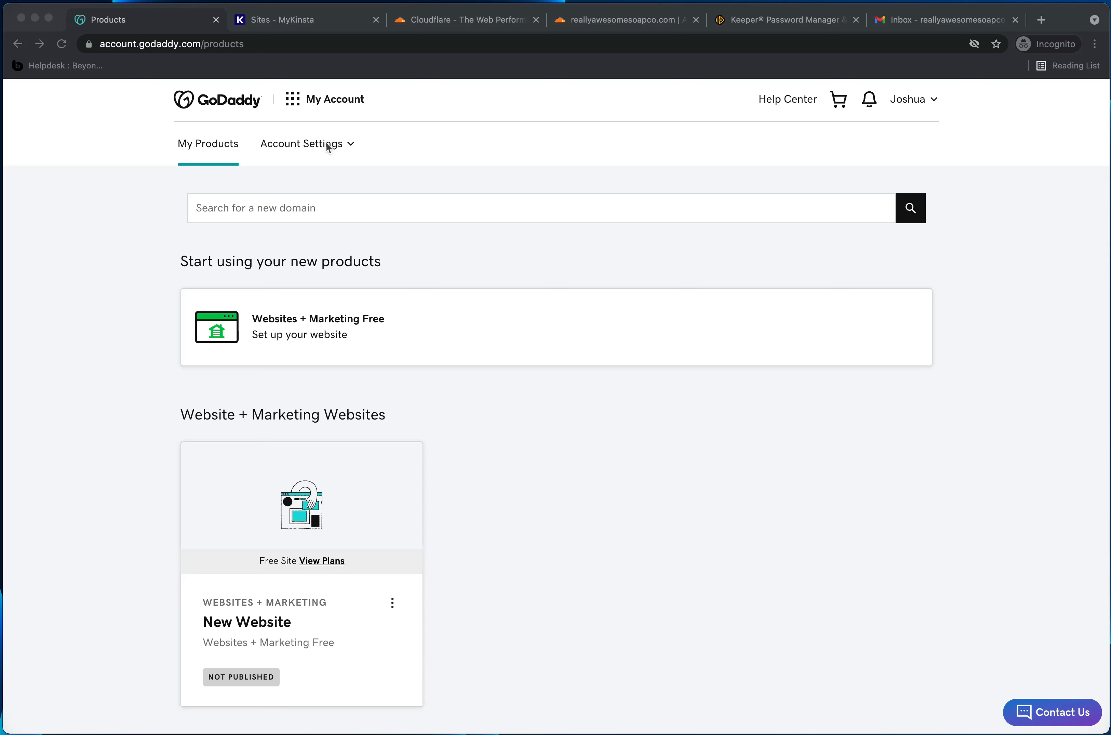
left_click(340, 143)
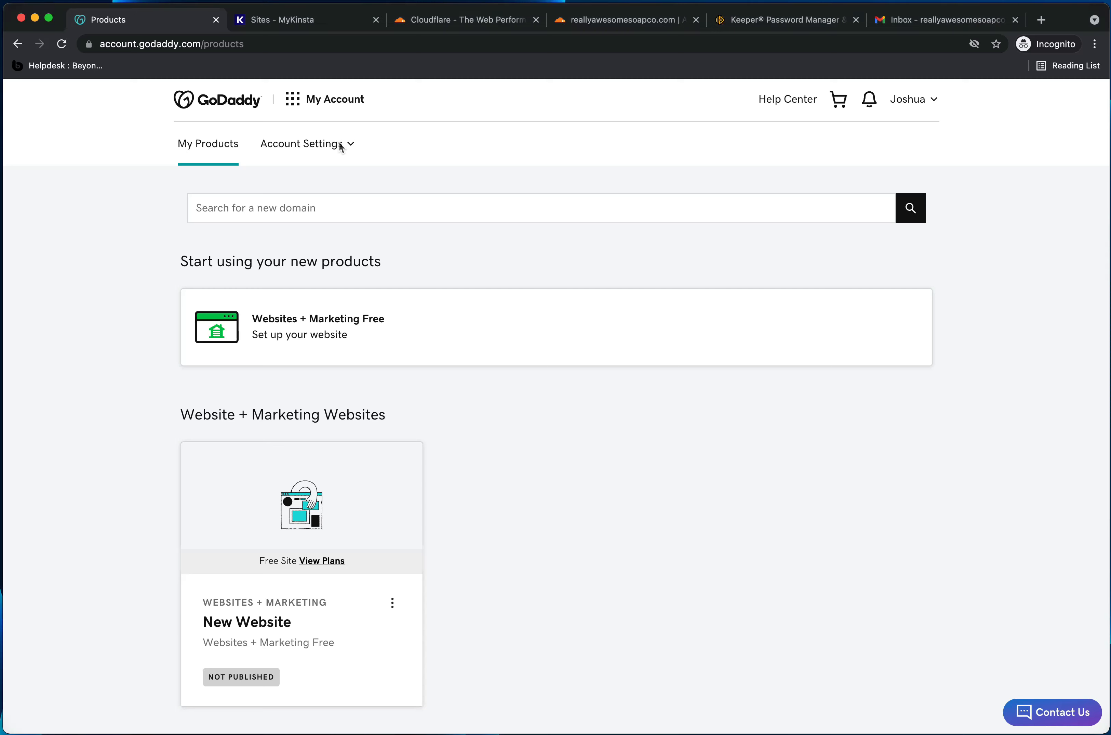
left_click(349, 145)
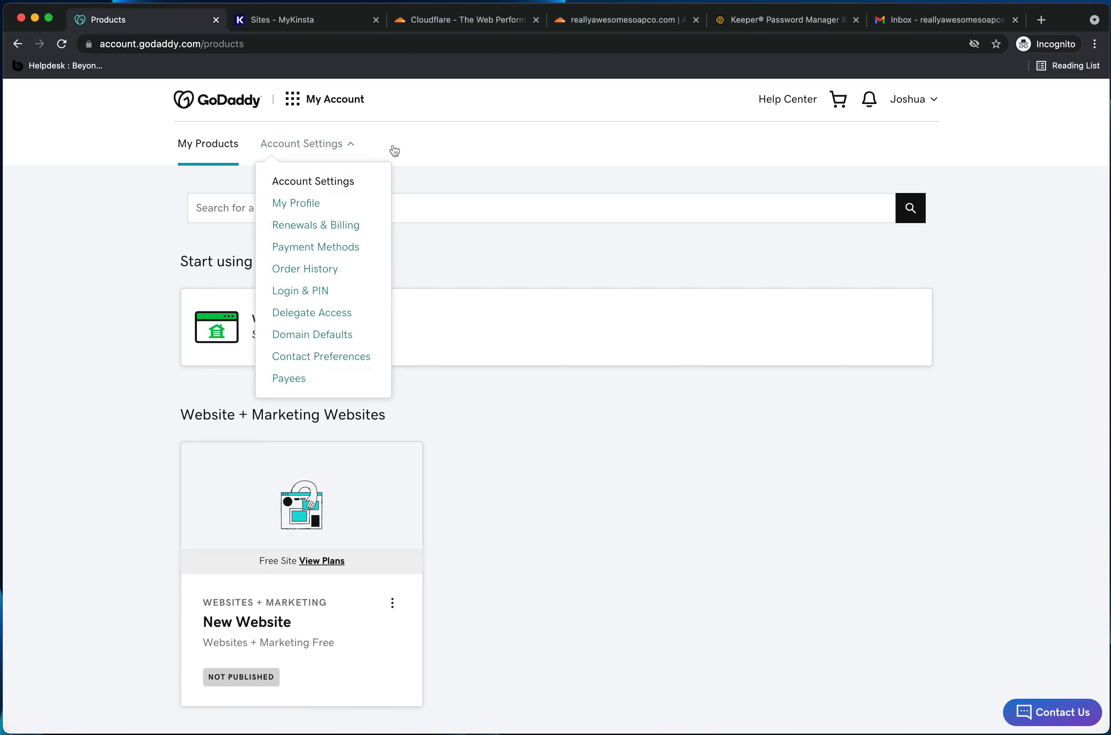
left_click(469, 399)
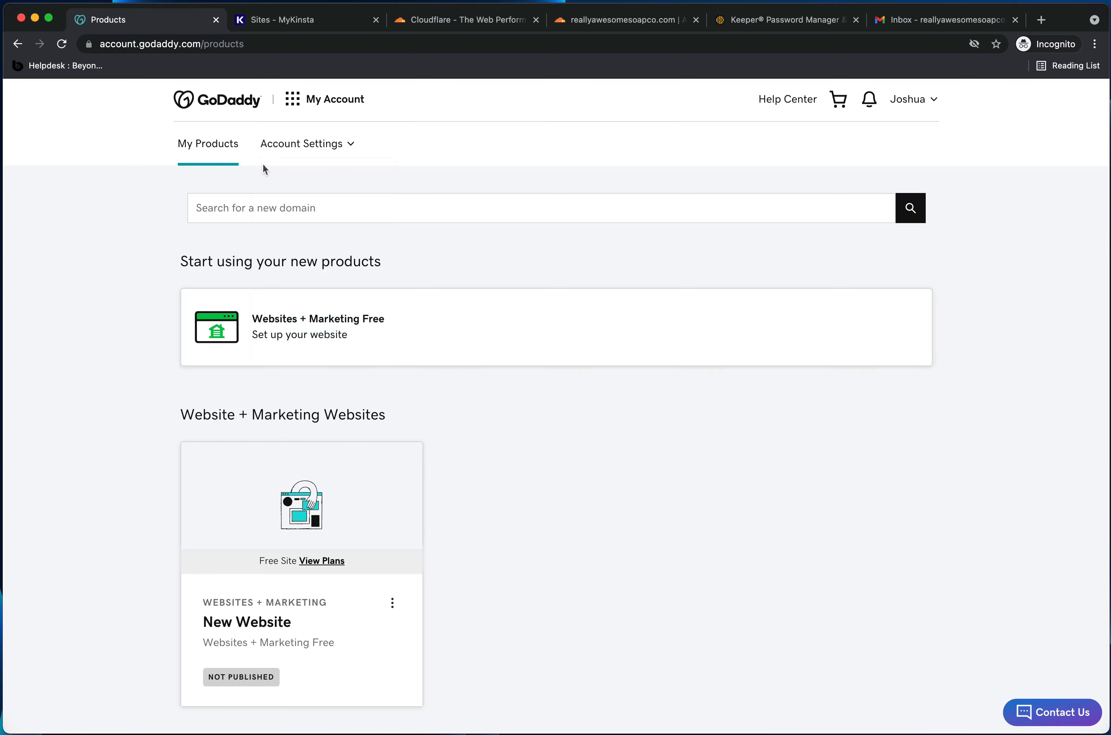
Step: Open the settings of the domain reallyawesomesoapco.com and go to its DNS management page
scroll(316, 226, "down", 4)
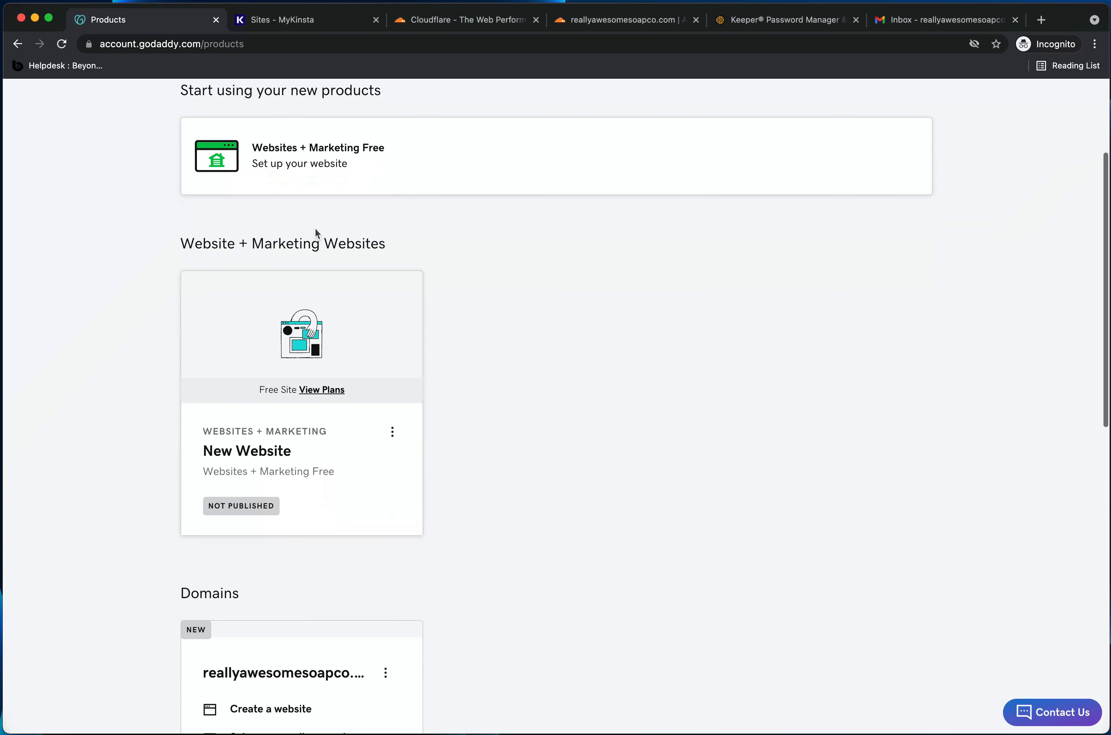
scroll(315, 229, "down", 4)
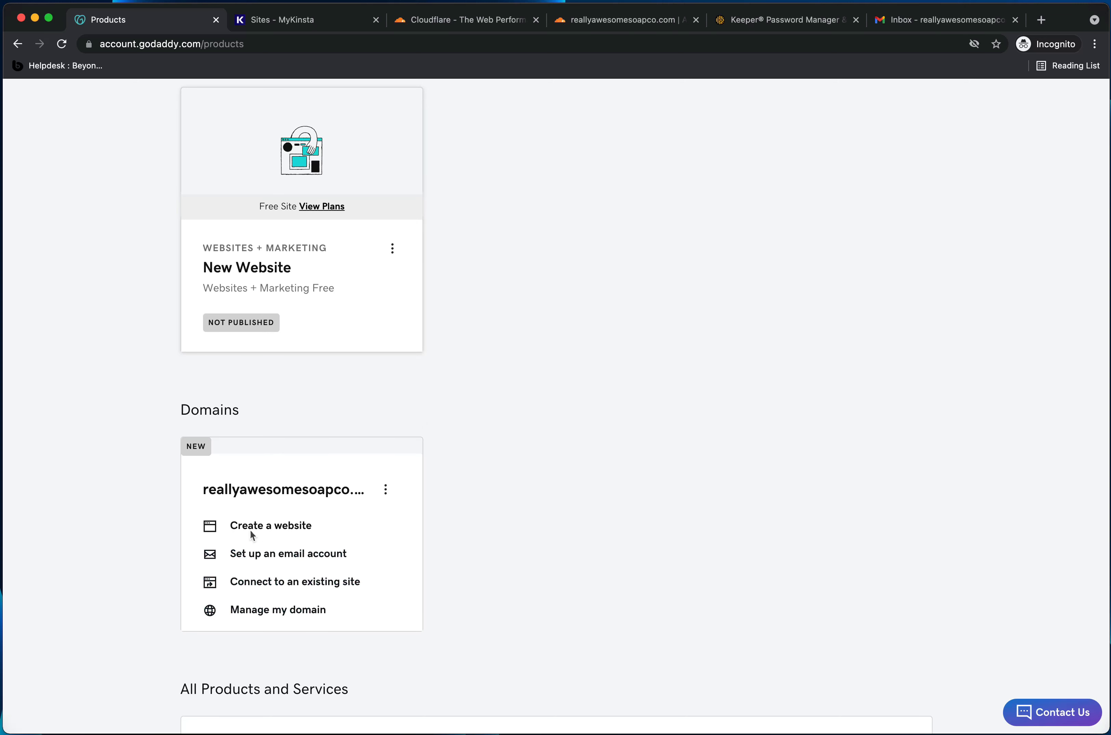
left_click(274, 616)
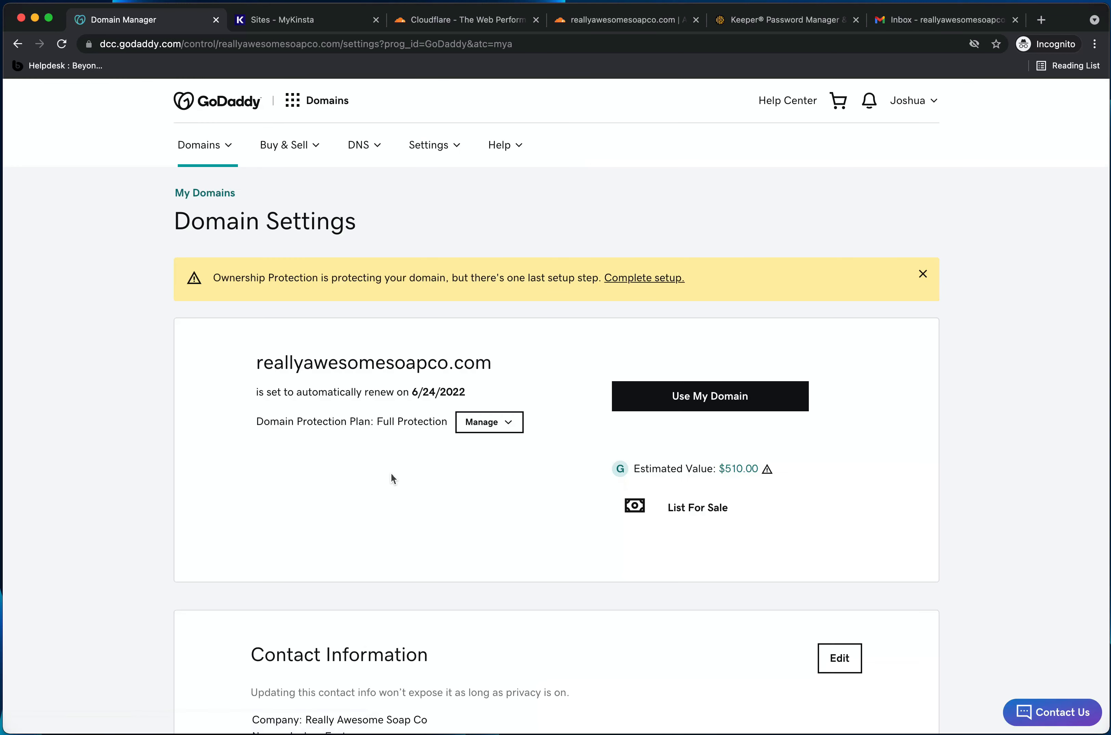
scroll(394, 406, "down", 15)
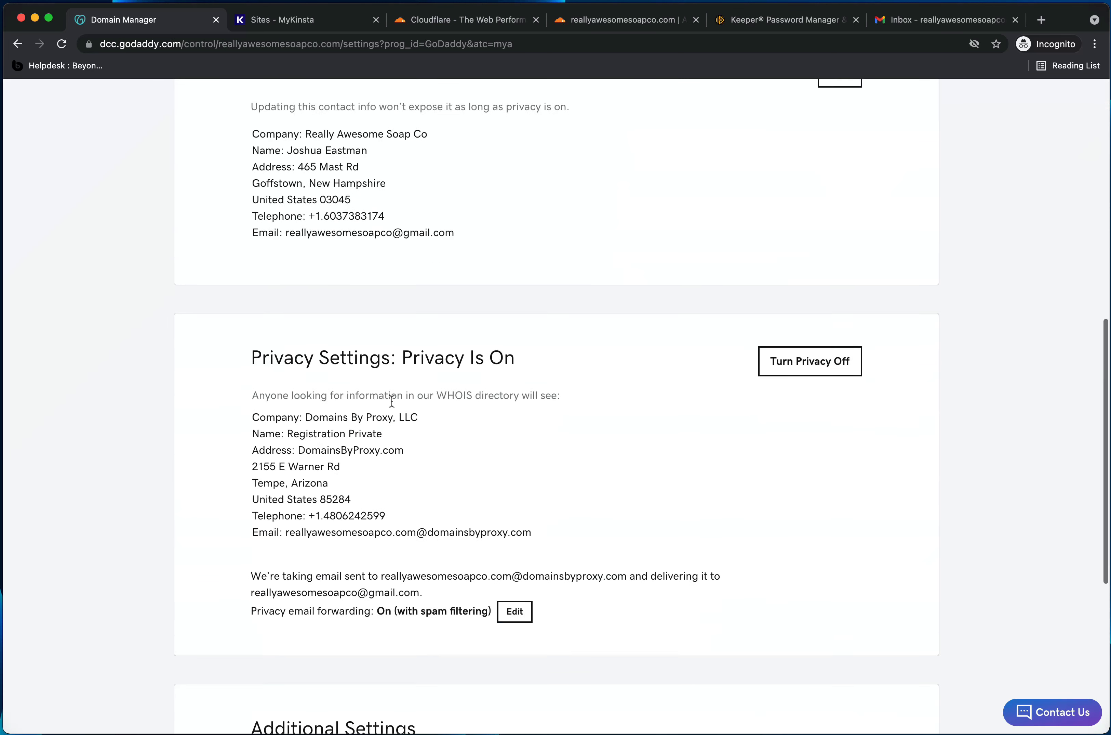
scroll(392, 401, "down", 2)
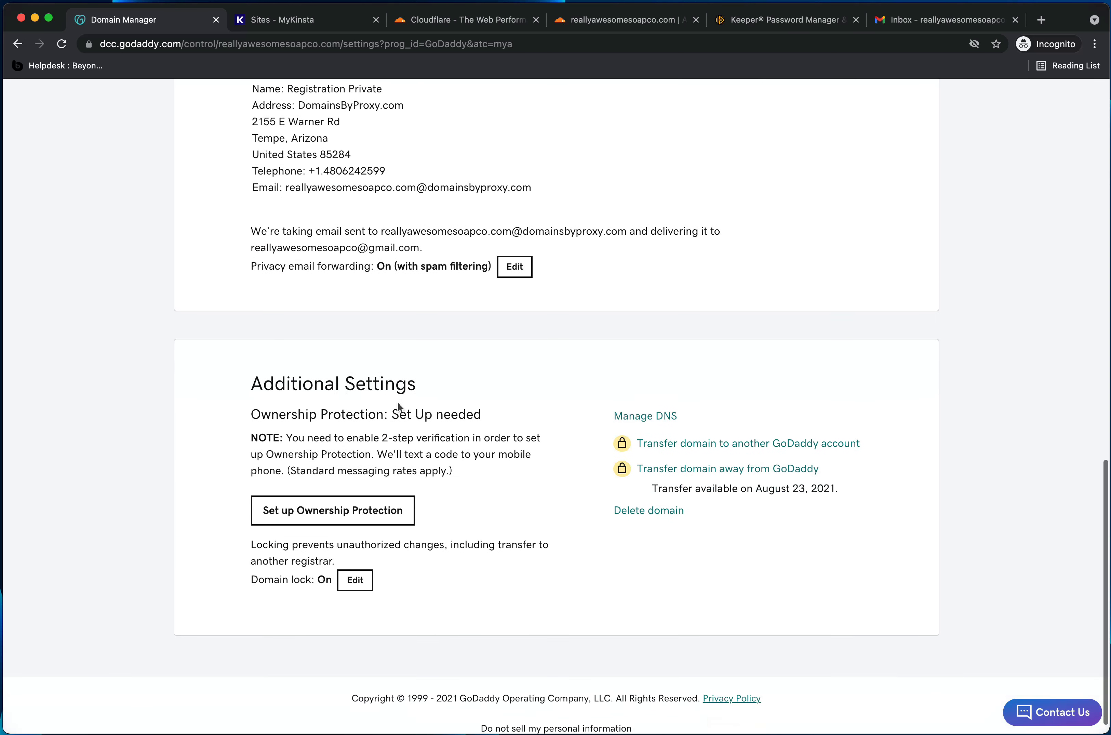
left_click(651, 418)
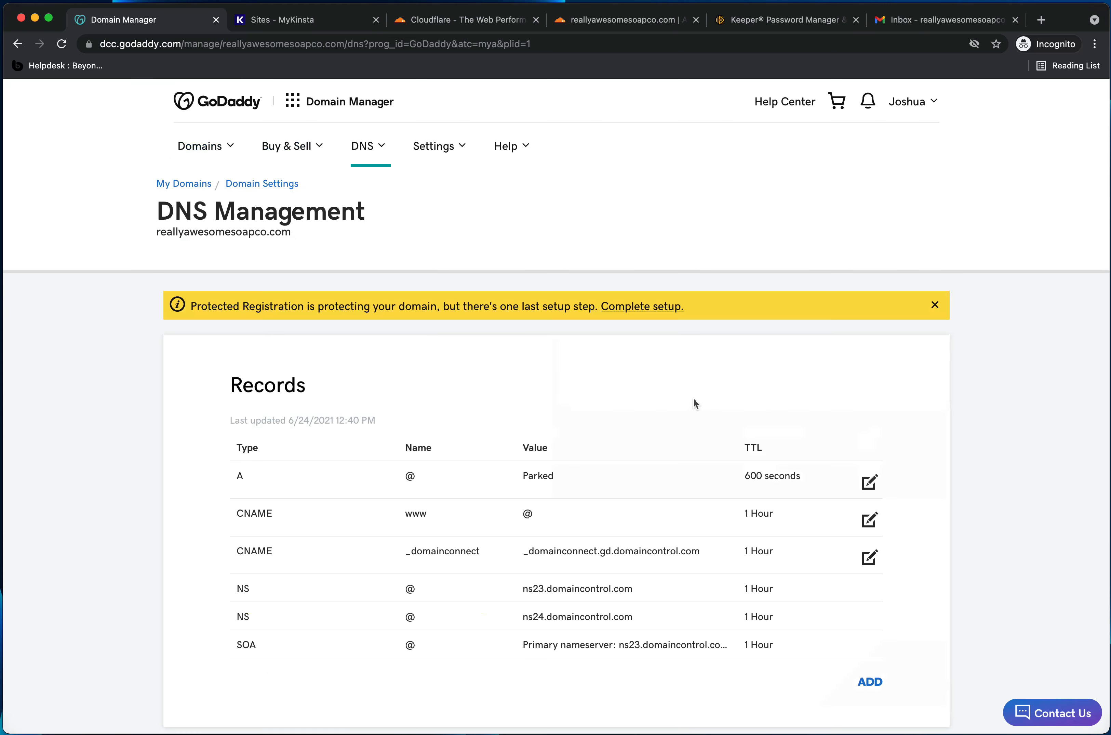
Step: Examine the domain's DNS records, including the A, CNAME, NS and SOA entries, and the Nameservers section
scroll(530, 334, "down", 3)
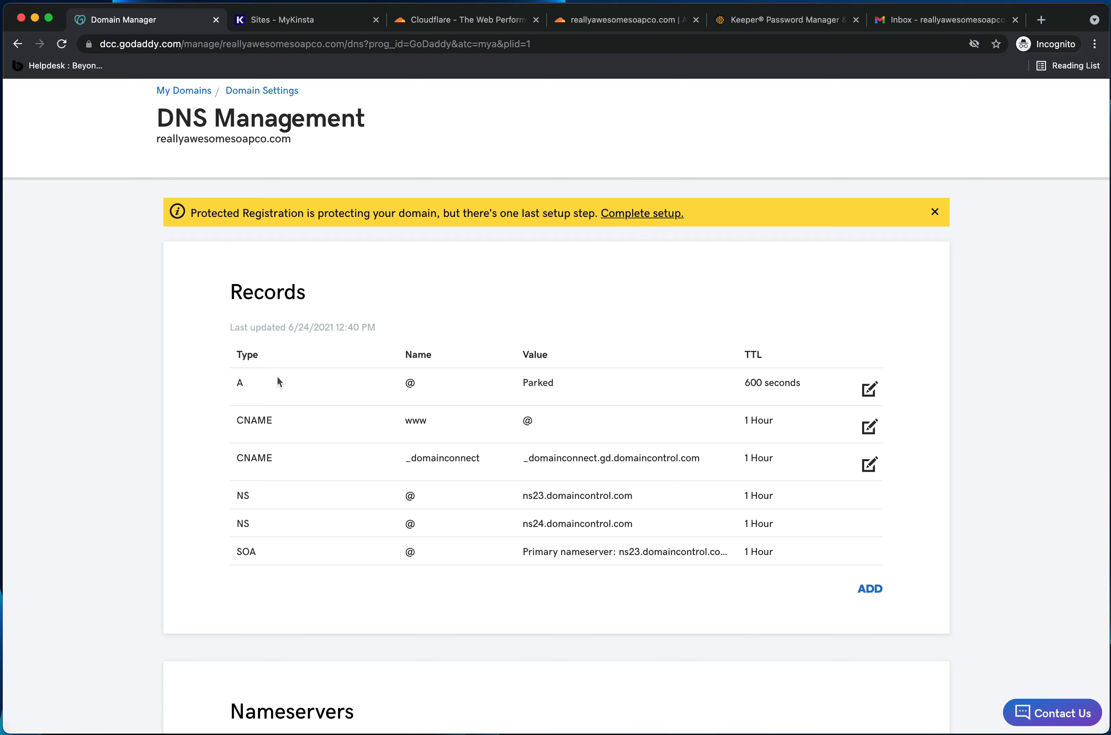
double_click(240, 382)
left_click_drag(293, 139, 155, 139)
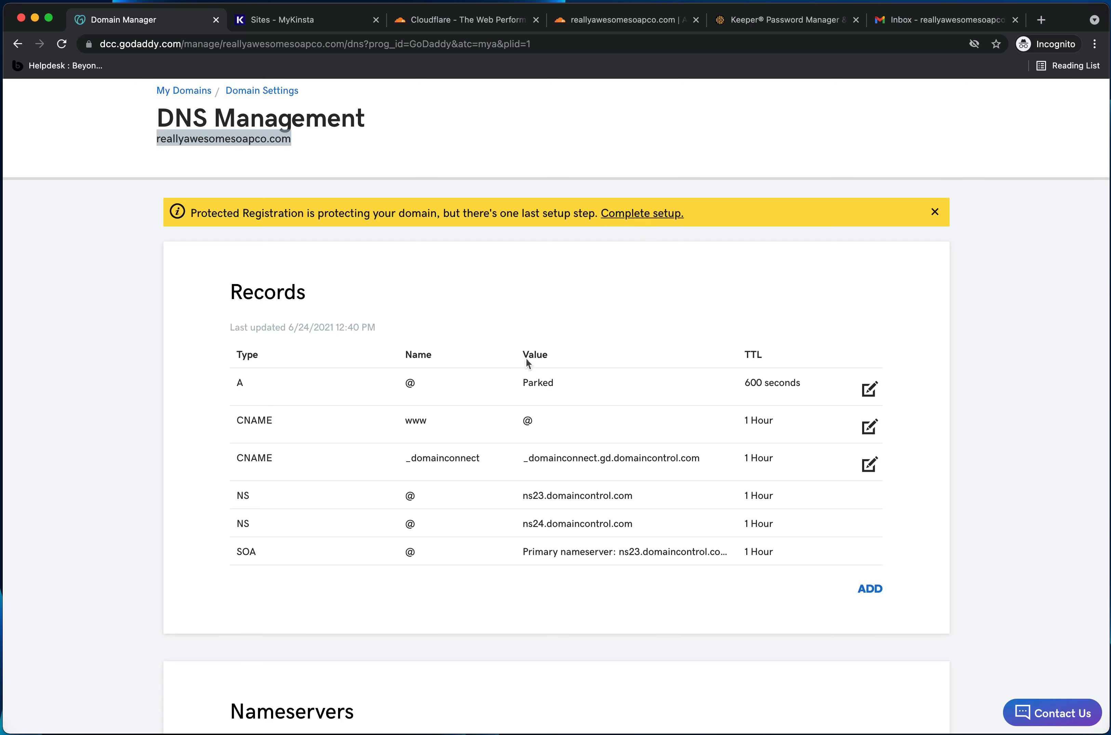
left_click(238, 386)
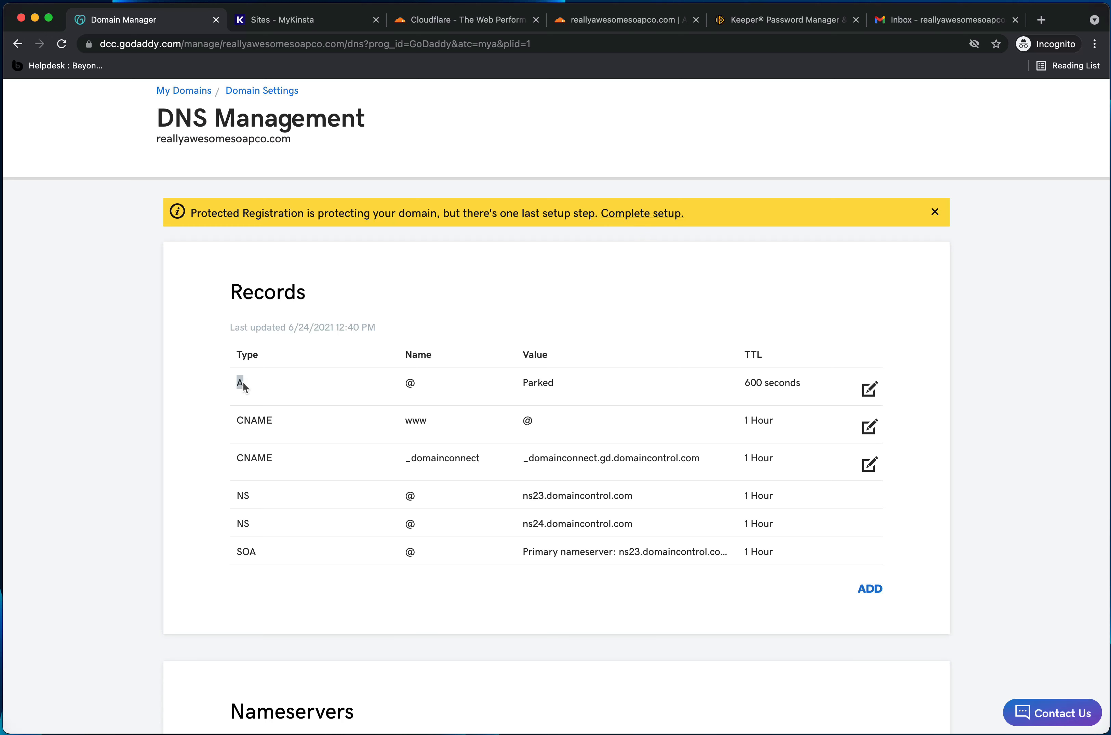
left_click_drag(268, 422, 234, 424)
left_click_drag(249, 495, 236, 496)
left_click_drag(260, 551, 232, 553)
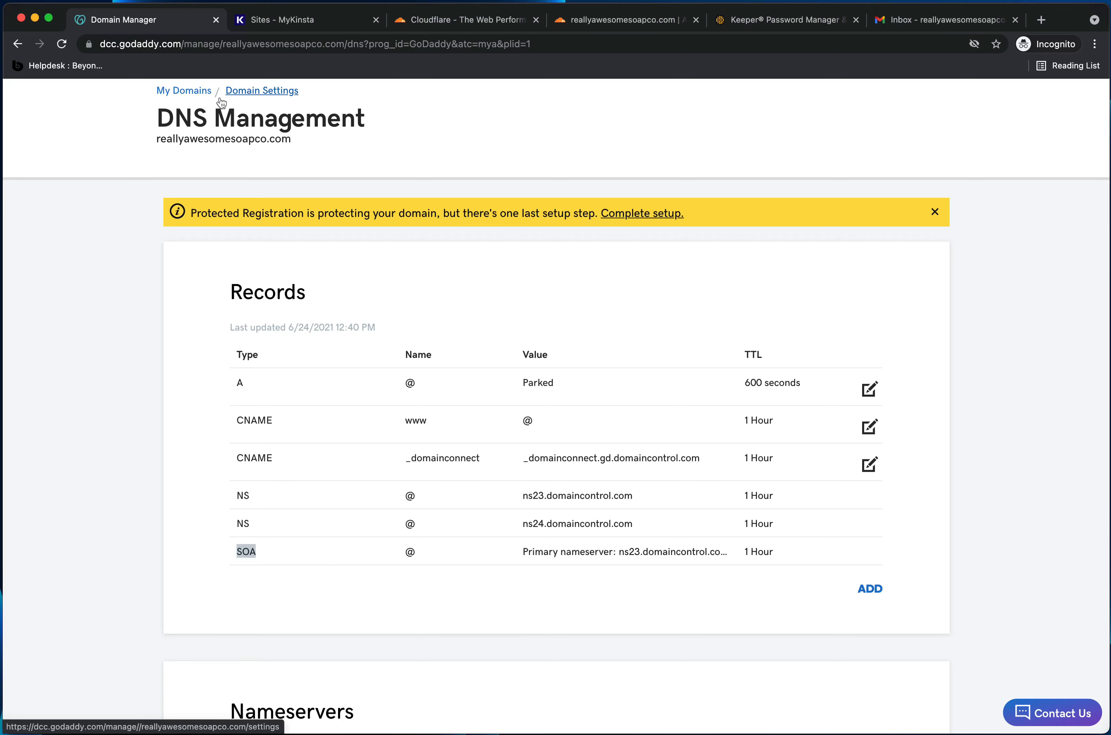
scroll(408, 267, "up", 3)
scroll(407, 267, "down", 10)
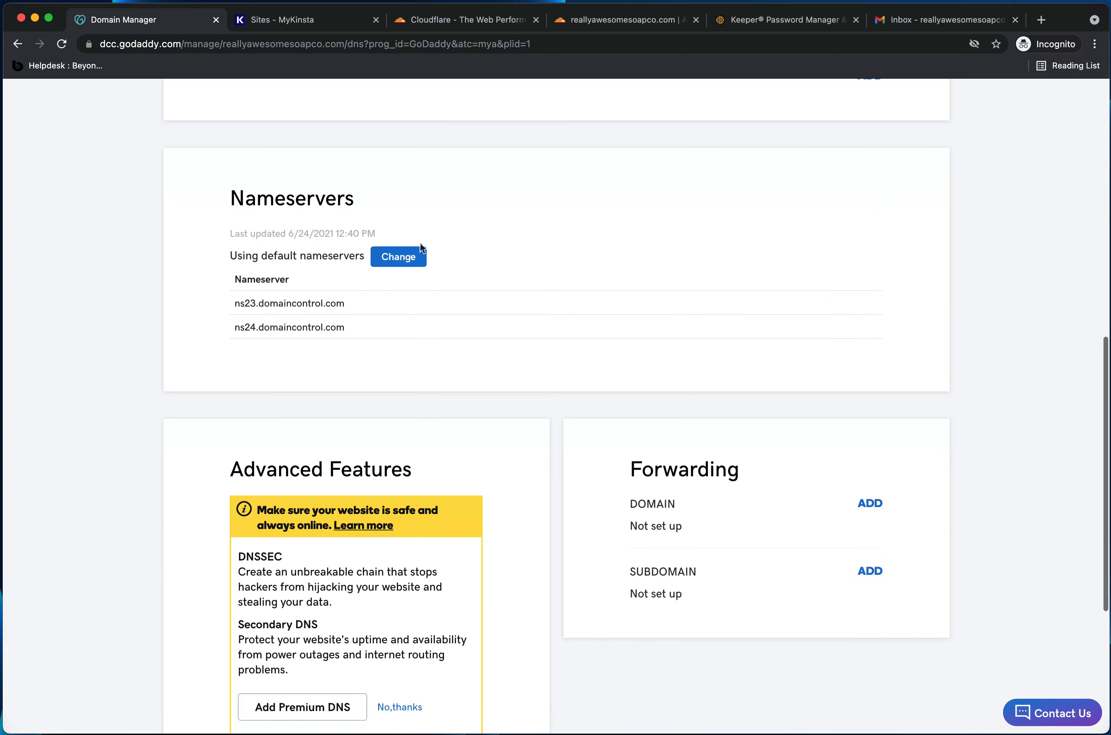
left_click_drag(355, 200, 230, 200)
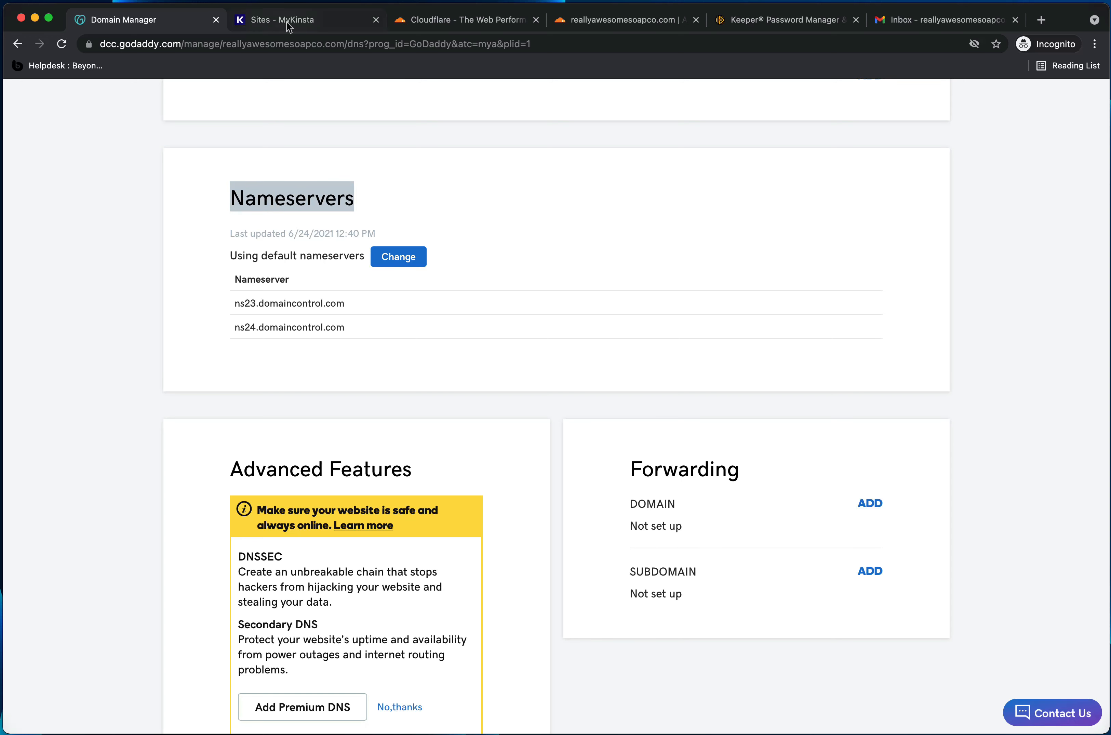
Step: Switch to the Cloudflare setup of reallyawesomesoapco.com and continue with the Free $0 plan
left_click(490, 22)
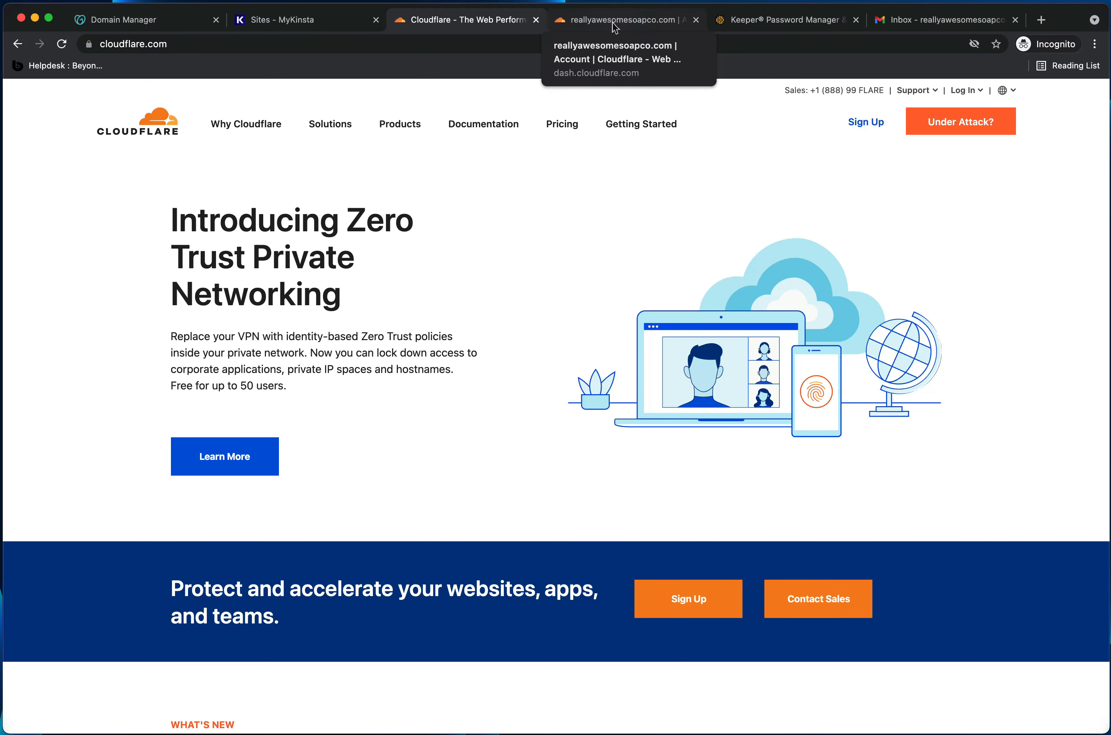
left_click(578, 23)
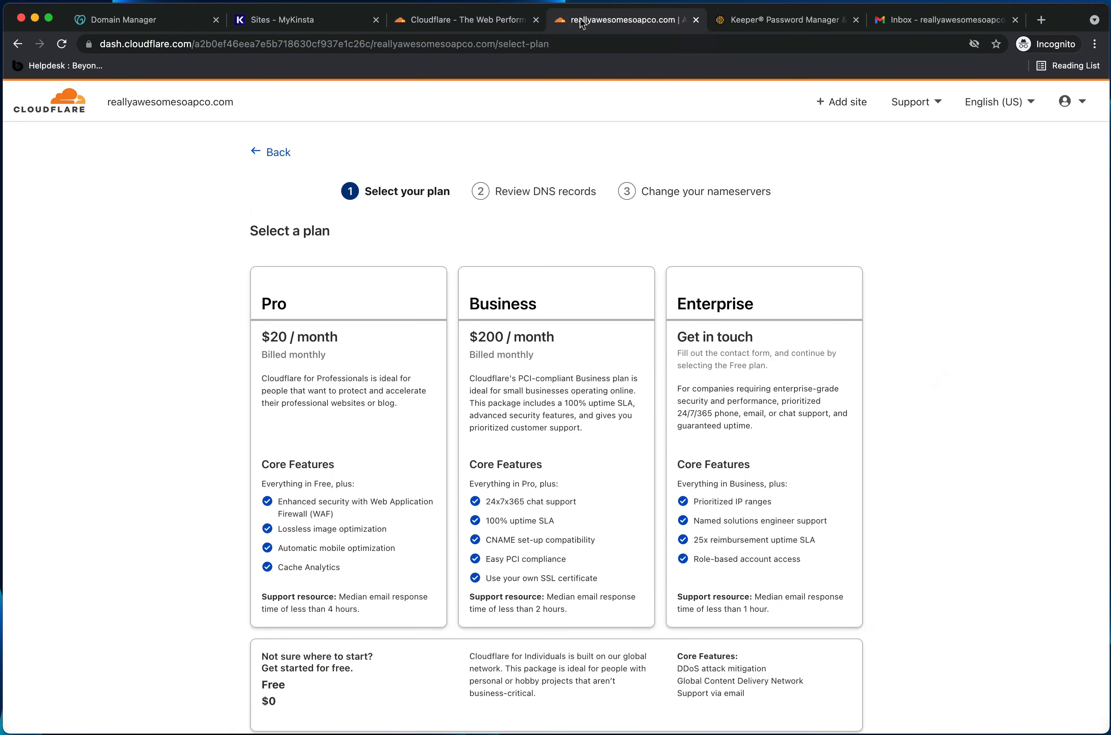
scroll(436, 241, "down", 3)
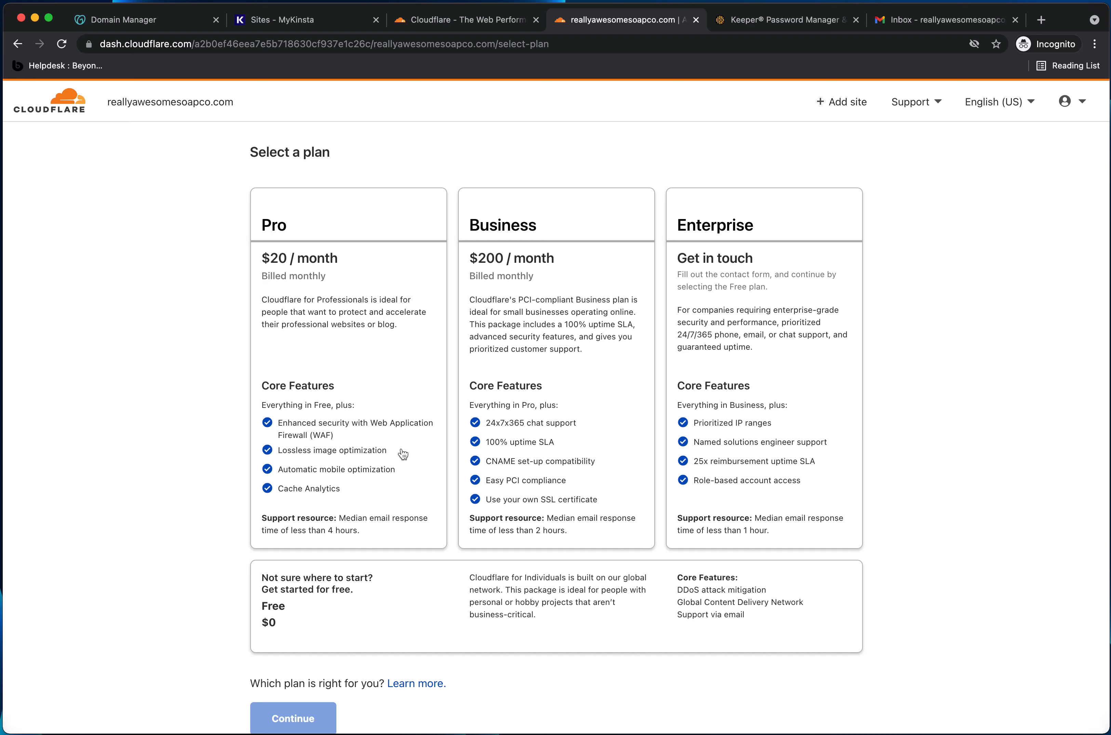
left_click(378, 611)
scroll(206, 556, "down", 3)
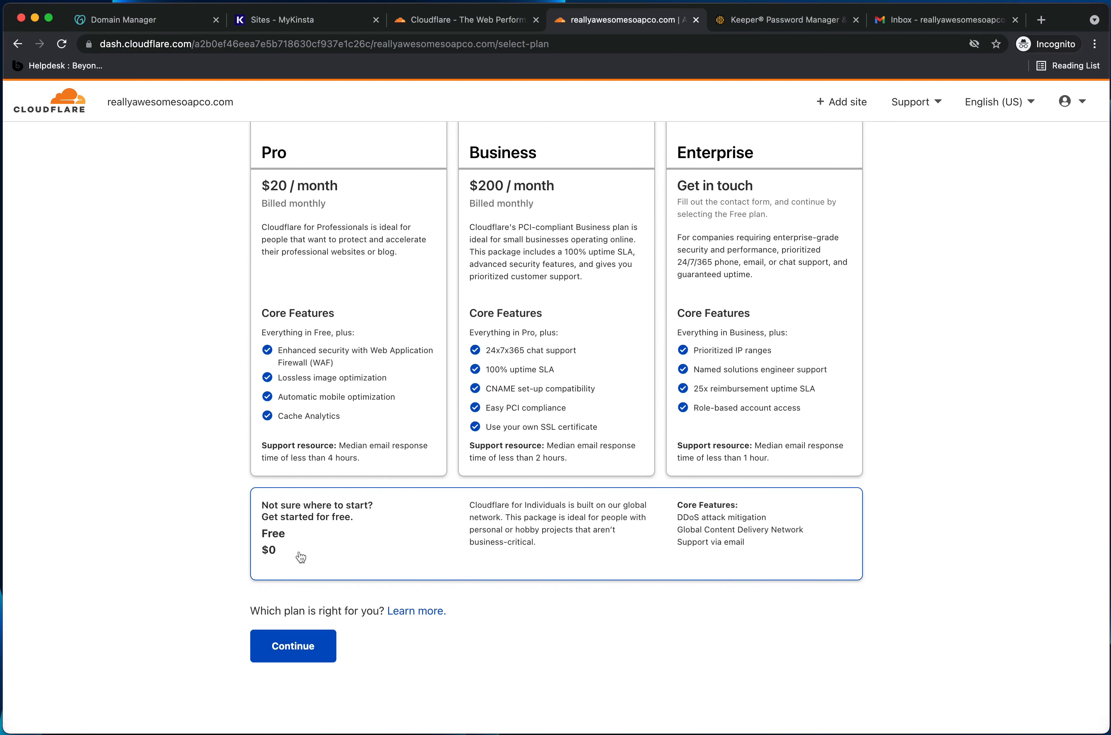
left_click(292, 647)
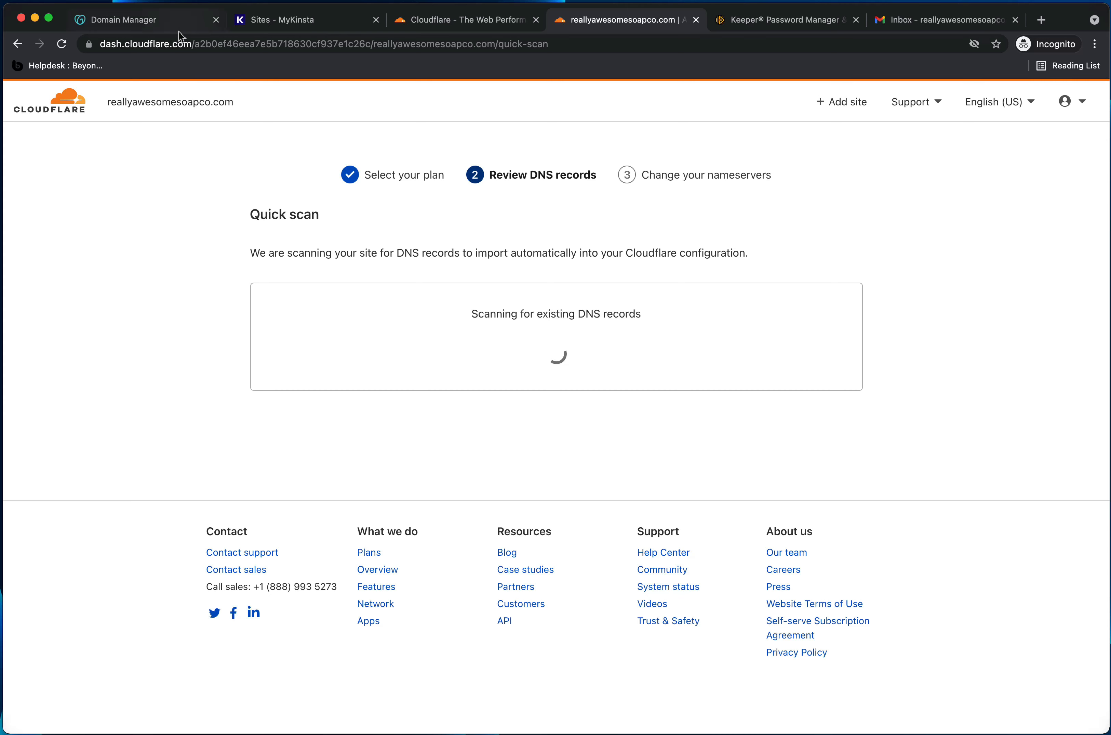
Step: Switch to GoDaddy and review the domain's existing DNS records
left_click(177, 21)
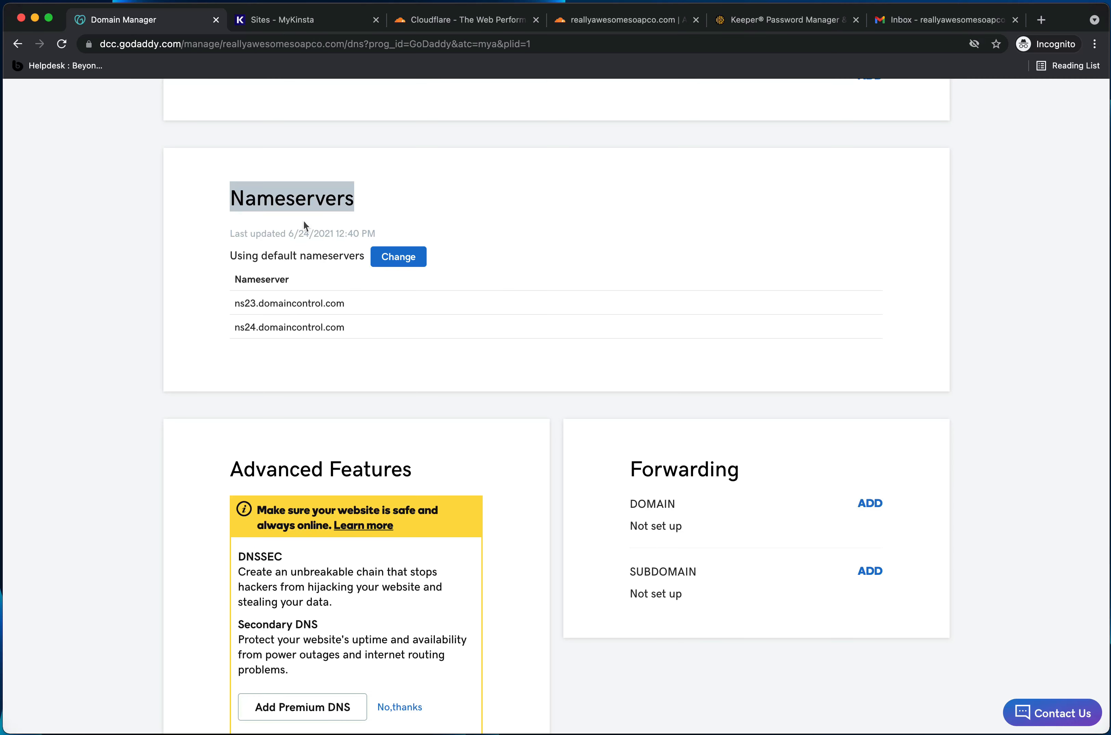
scroll(357, 275, "up", 3)
scroll(359, 276, "up", 5)
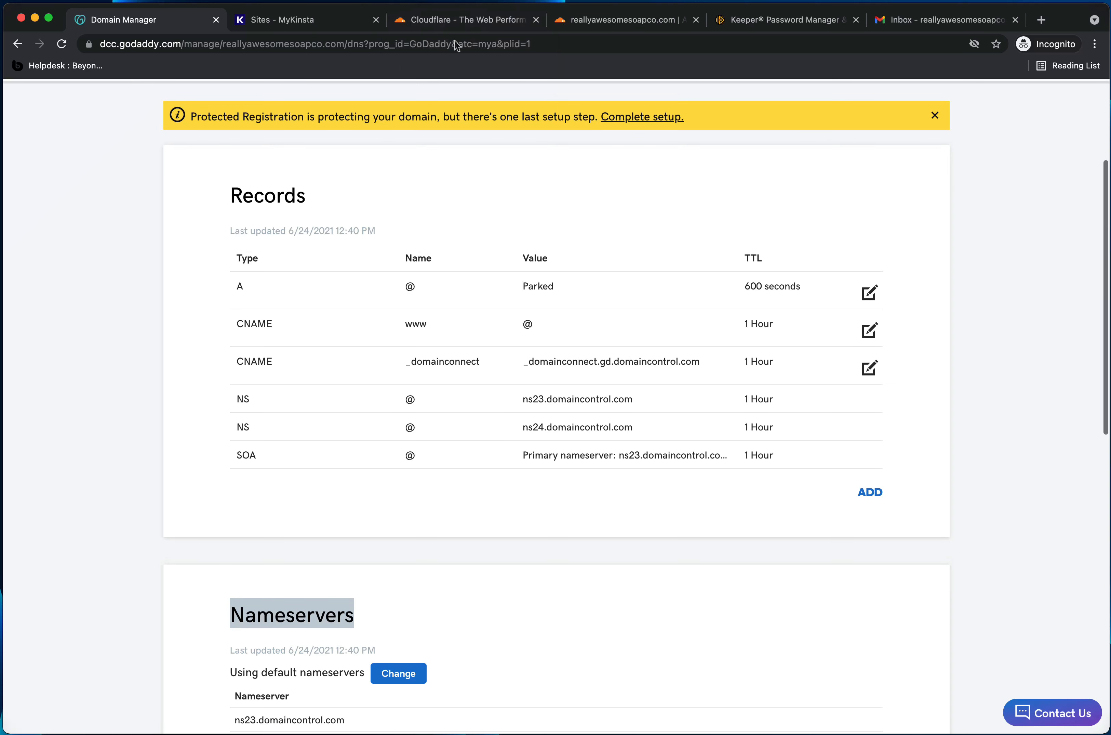
Step: Close the Cloudflare homepage, return to the Cloudflare site setup and accept the scanned DNS records
left_click(458, 25)
left_click(536, 20)
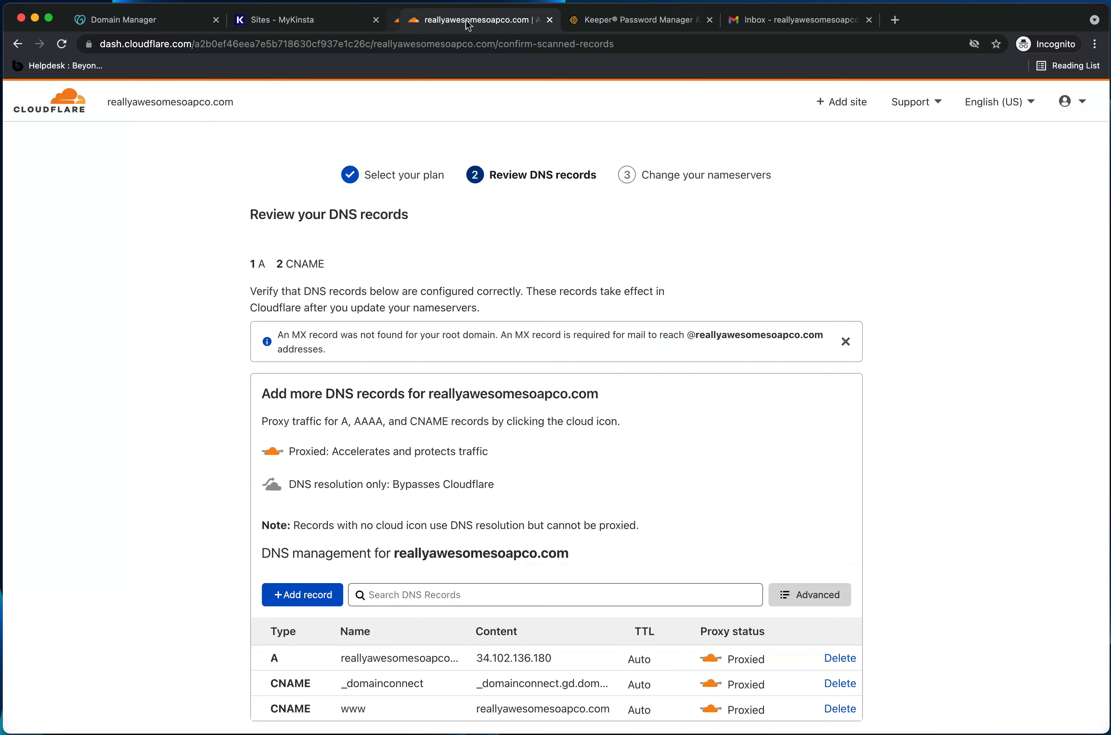
scroll(530, 278, "down", 5)
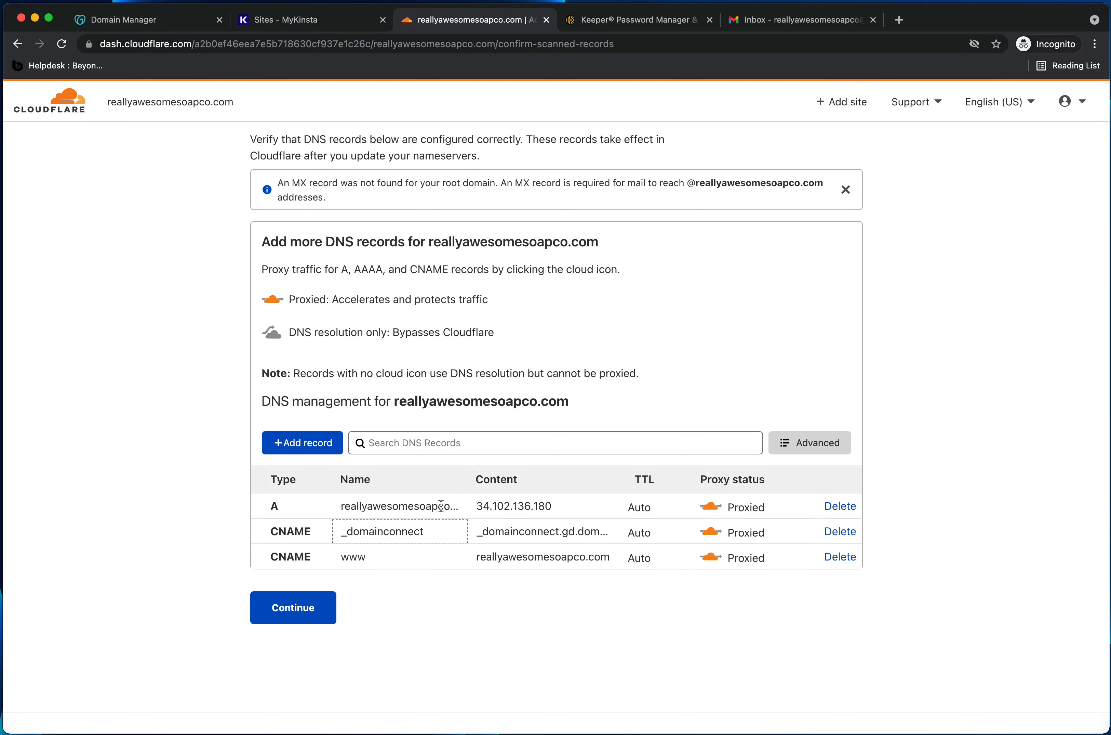
left_click(301, 610)
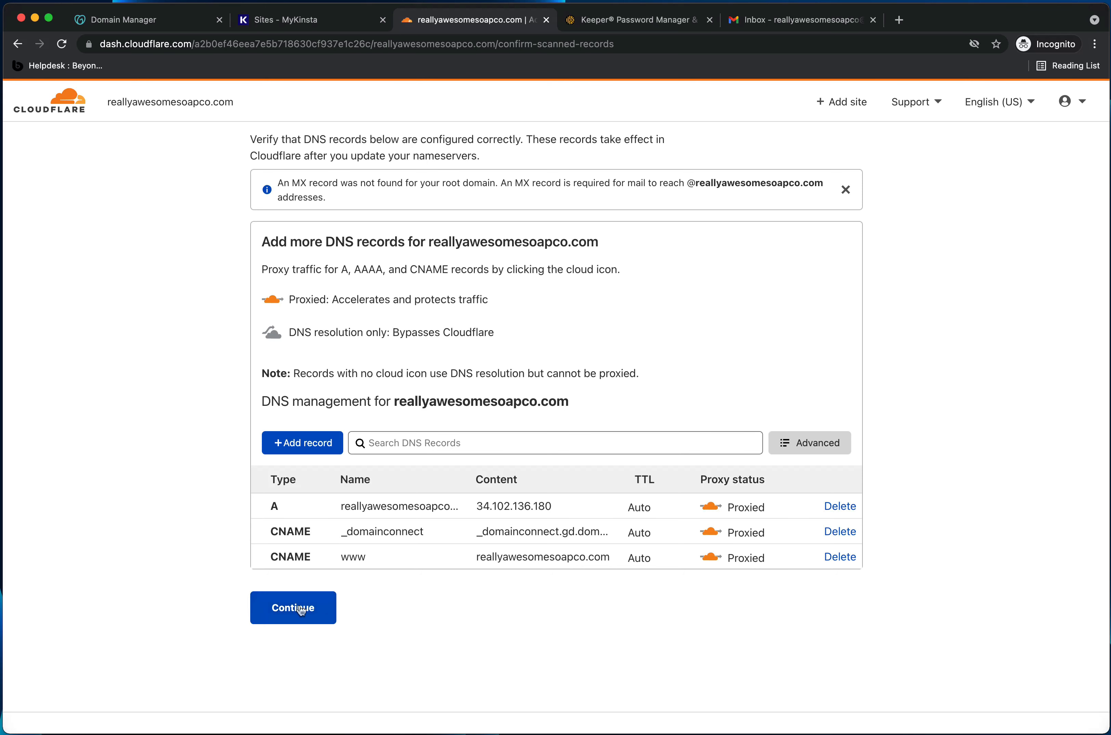
Step: Review Cloudflare's nameserver instructions, and in GoDaddy open the form for entering custom nameservers for the domain
scroll(413, 478, "down", 3)
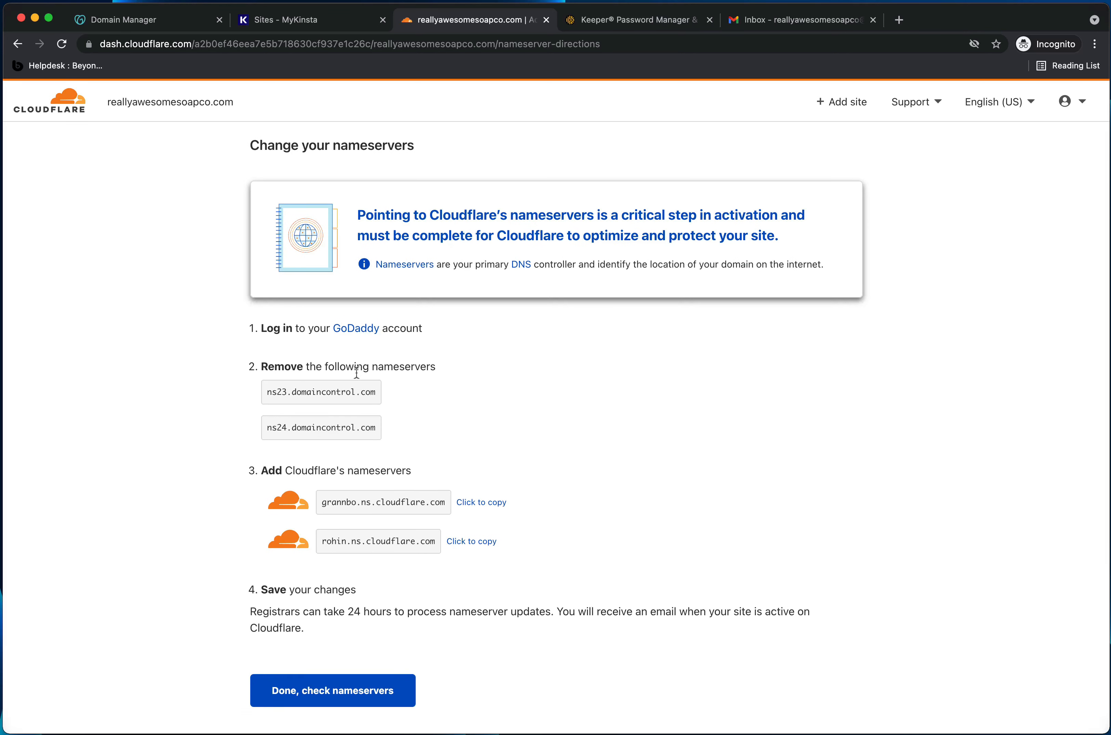
scroll(362, 372, "down", 2)
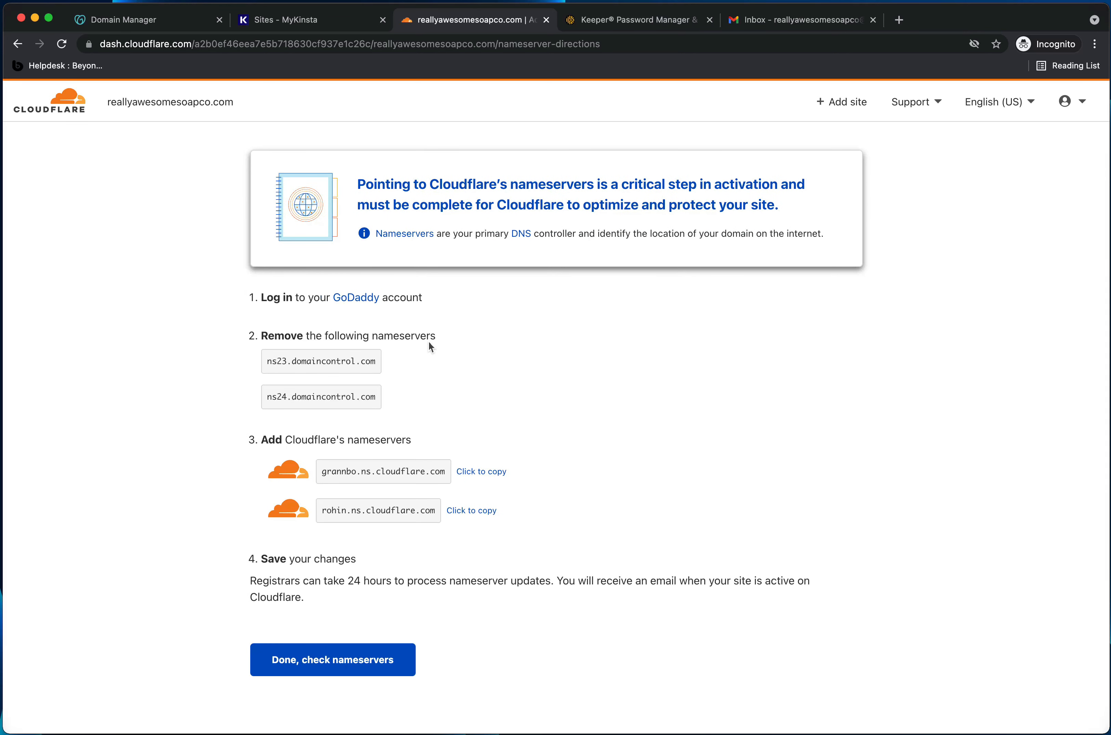
left_click(169, 21)
scroll(479, 298, "down", 5)
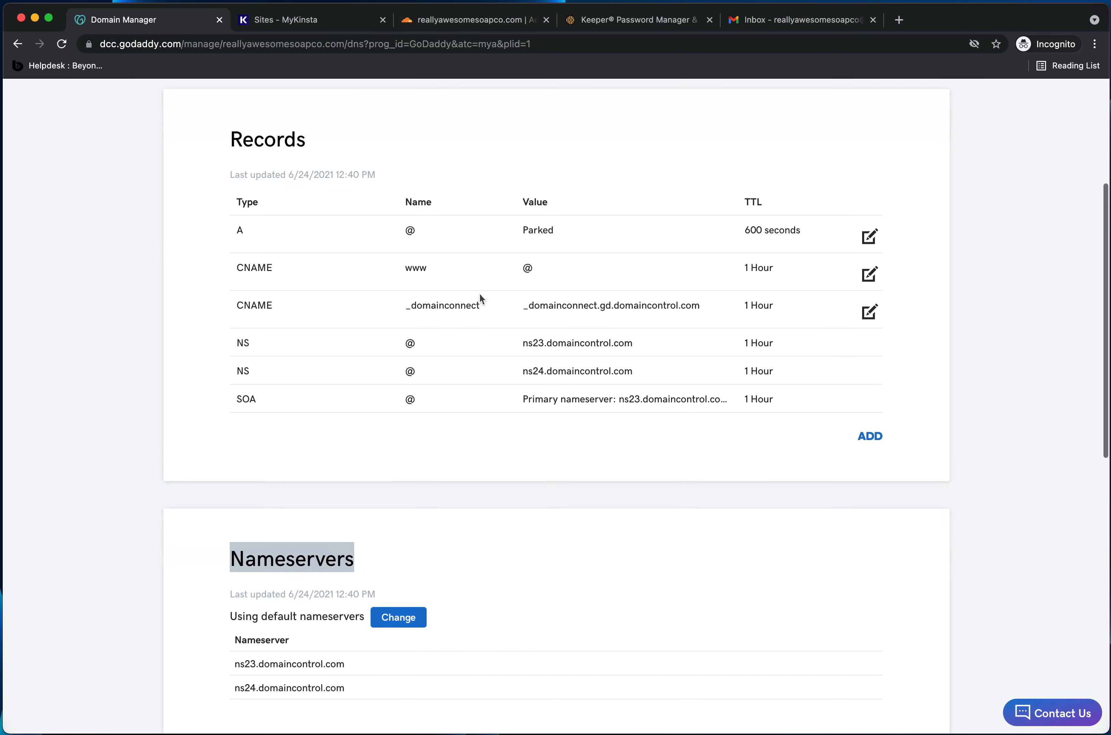
scroll(429, 329, "down", 2)
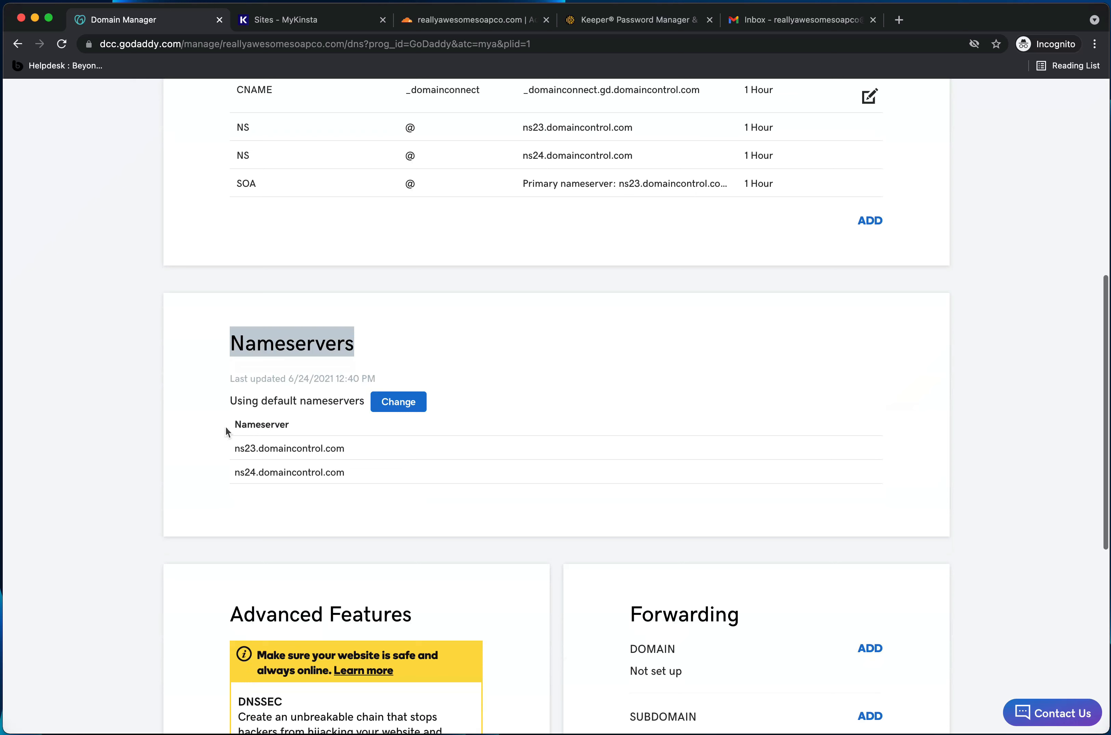
left_click(398, 404)
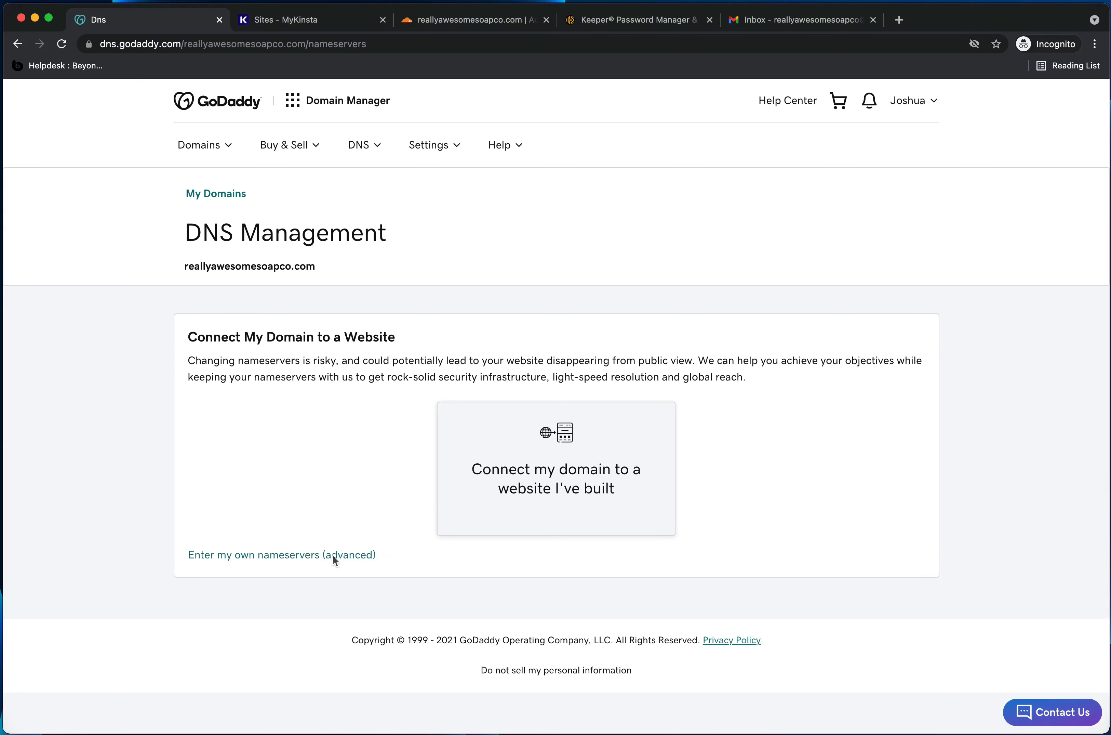
left_click(341, 559)
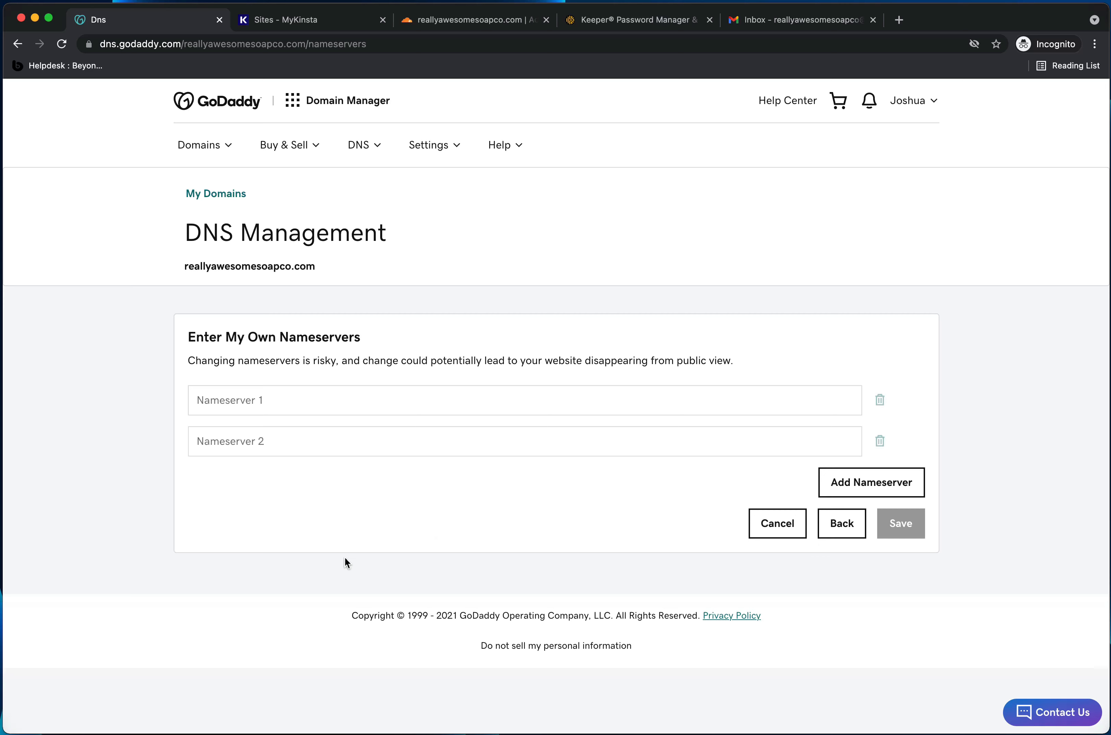
Step: Copy the first Cloudflare nameserver, grannbo.ns.cloudflare.com, and enter it as Nameserver 1 in GoDaddy
left_click(429, 21)
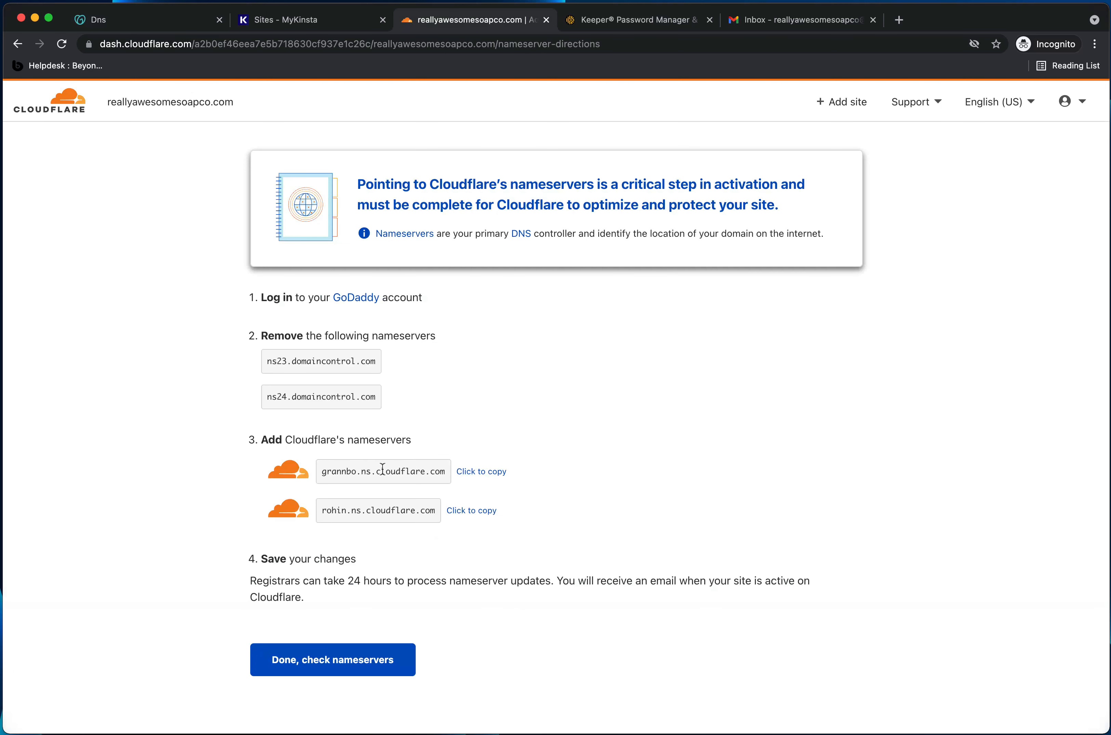
left_click(471, 474)
left_click(184, 22)
left_click(296, 410)
type("grannbo.ns.cloudflare.com")
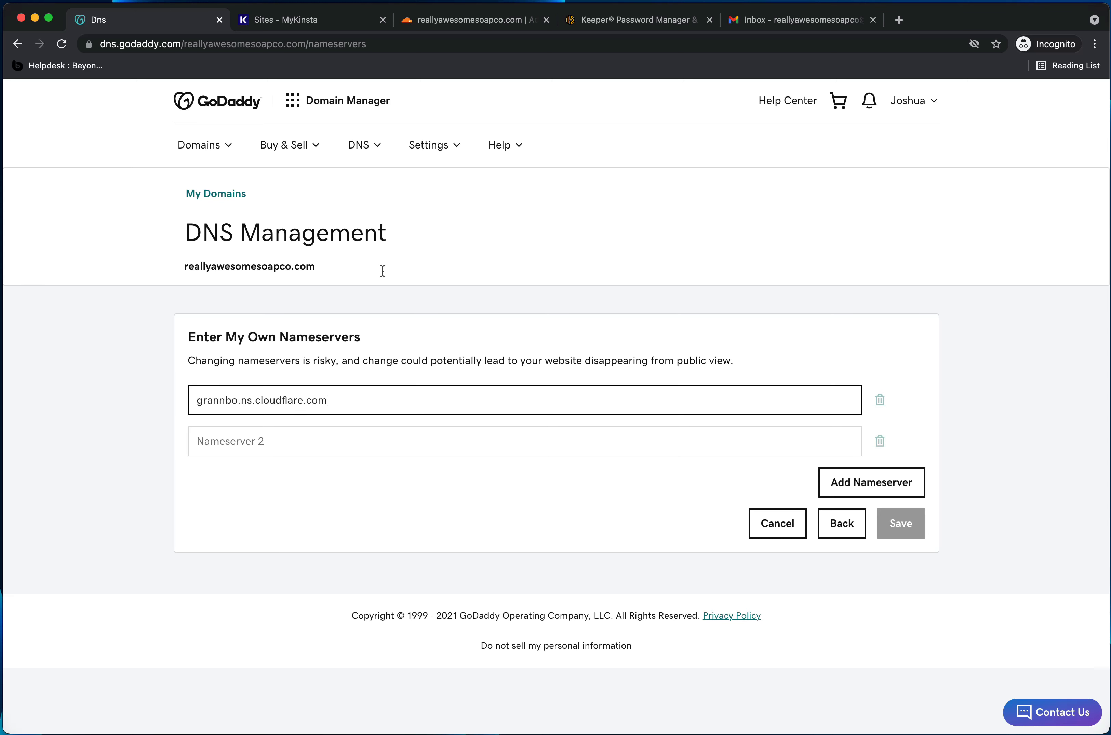
Step: Copy the second Cloudflare nameserver, rohin.ns.cloudflare.com, and enter it as Nameserver 2 in GoDaddy
left_click(407, 23)
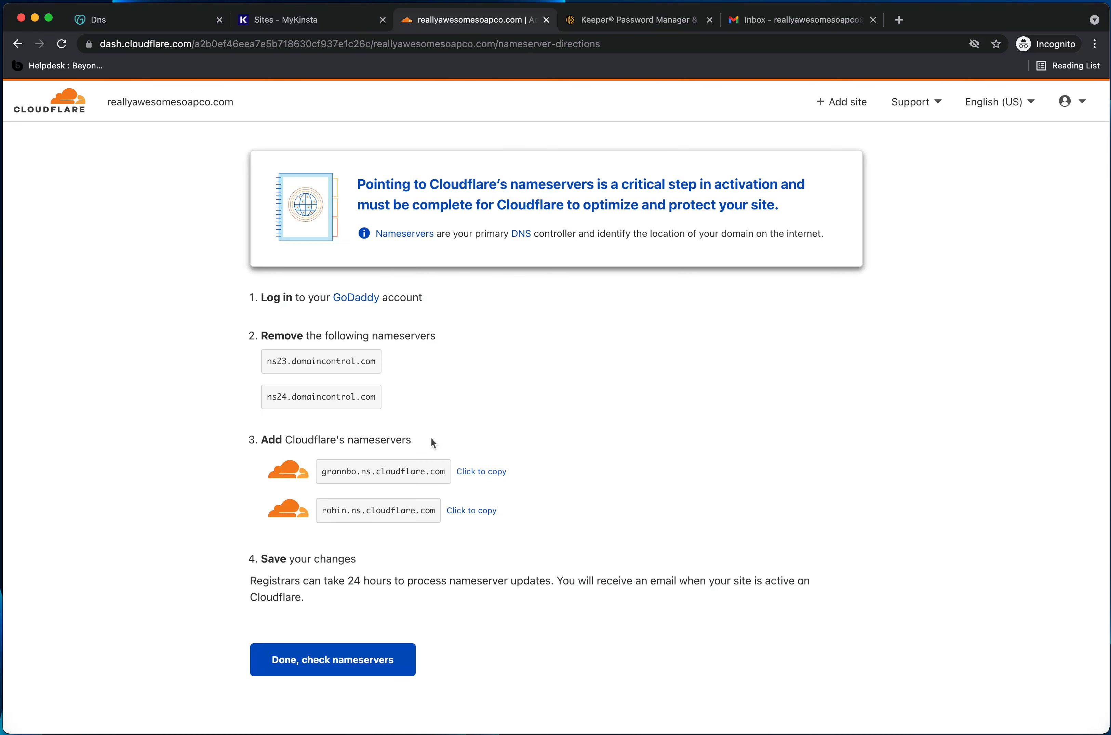
left_click(471, 520)
left_click(157, 25)
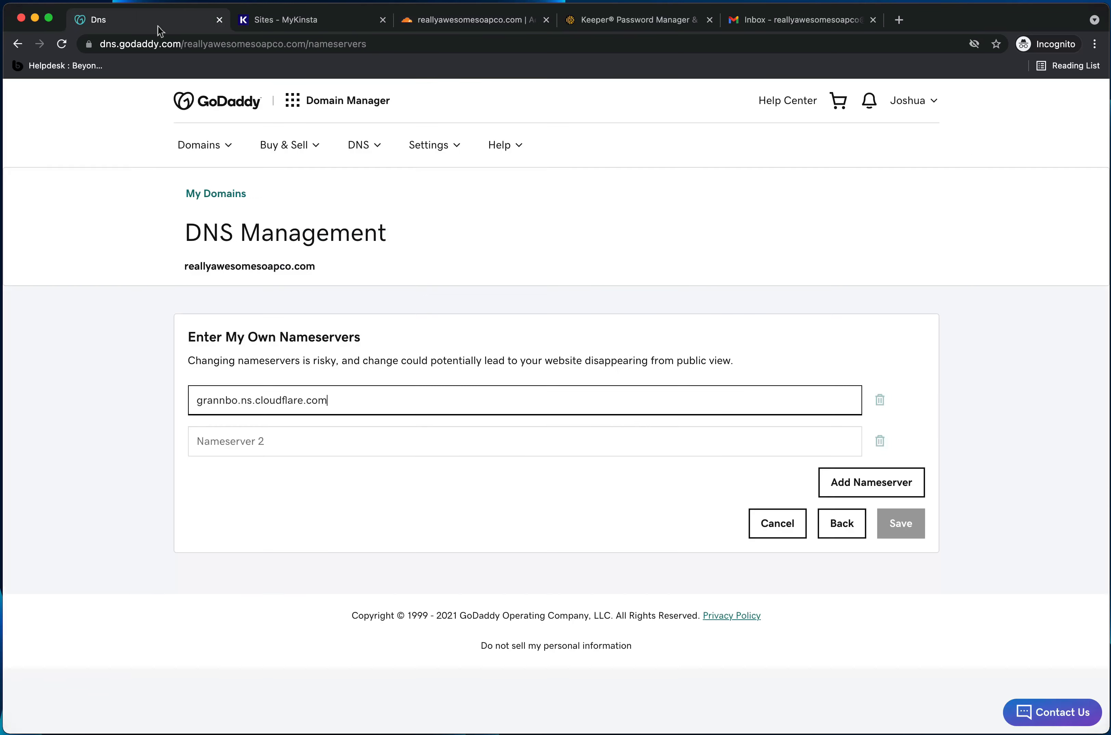
left_click(322, 440)
type("rohin.ns.cloudflare.com")
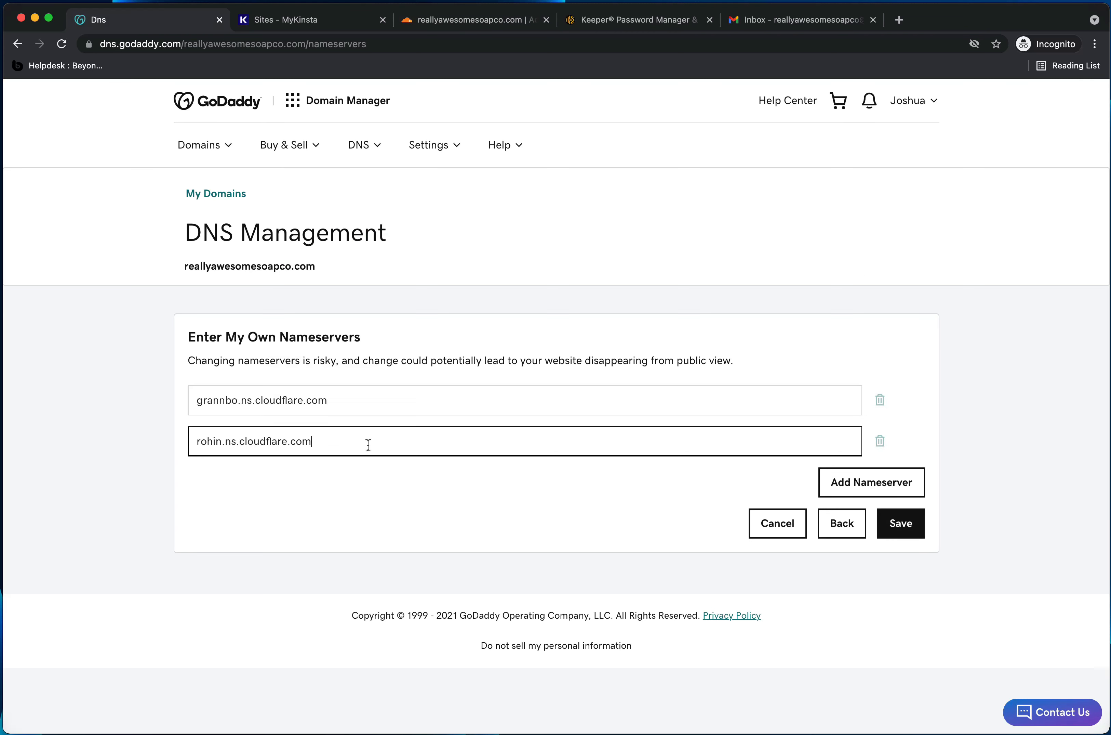
Step: Save the custom nameservers, consent to the nameserver update and continue to identity verification
left_click(899, 525)
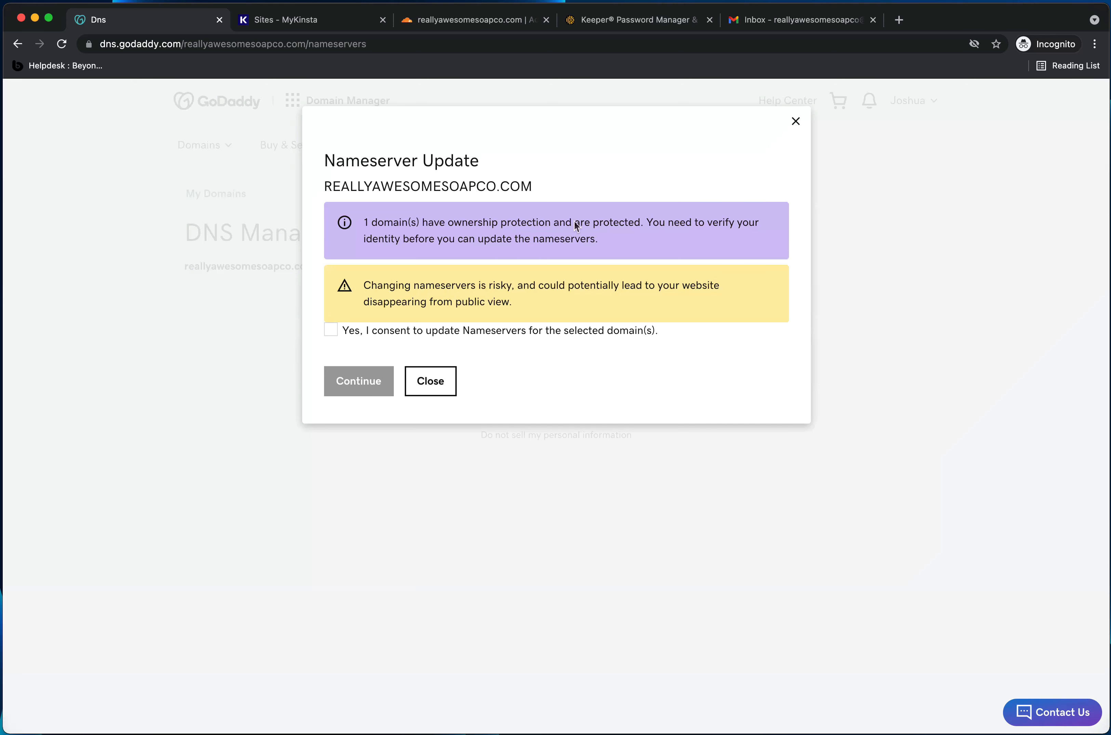
left_click(356, 334)
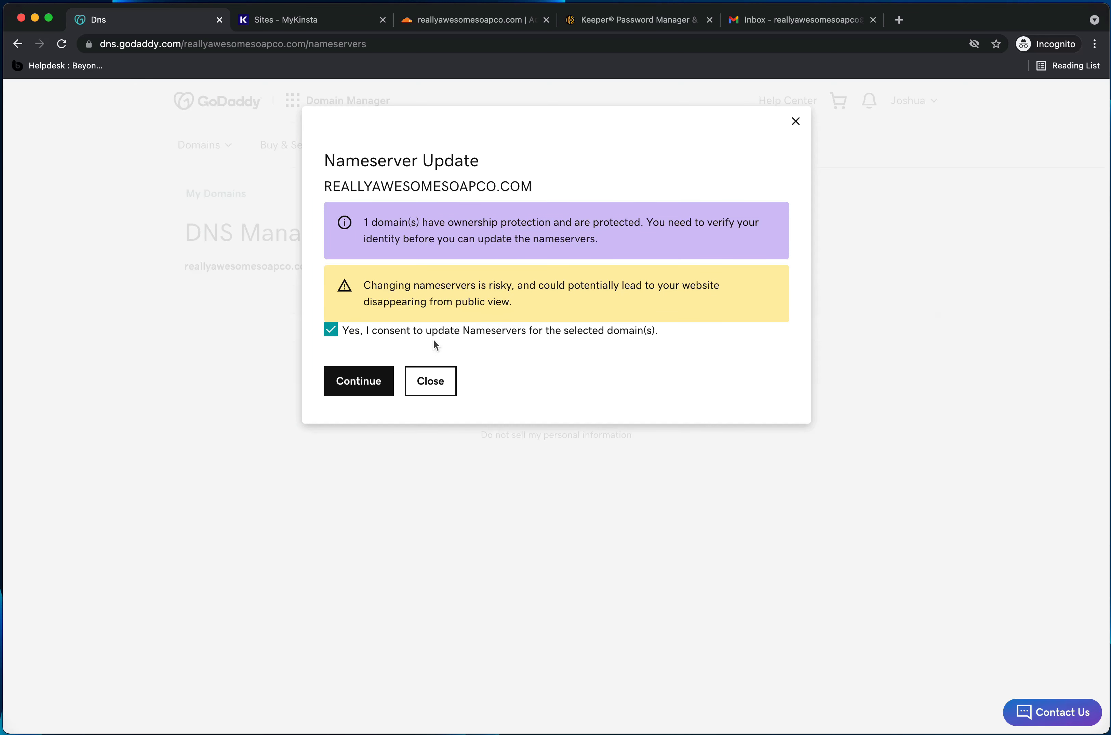
left_click(364, 383)
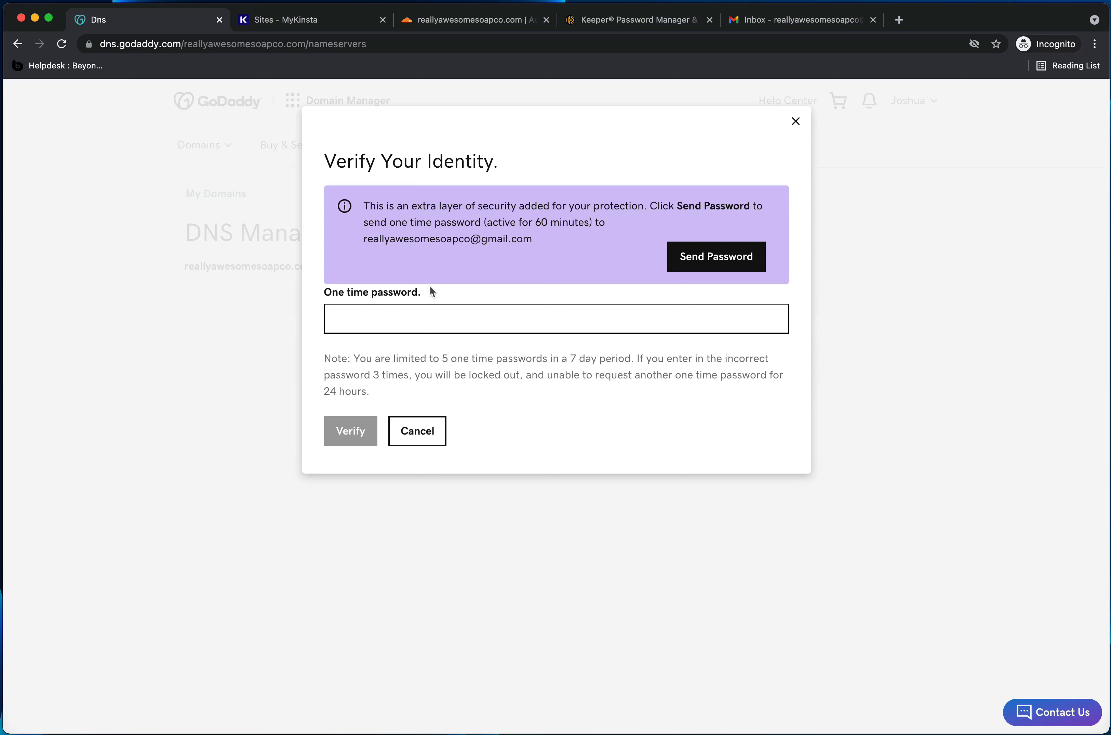
Step: Refresh the Gmail inbox, and in GoDaddy request a one-time password for the identity verification
left_click(764, 18)
left_click(62, 43)
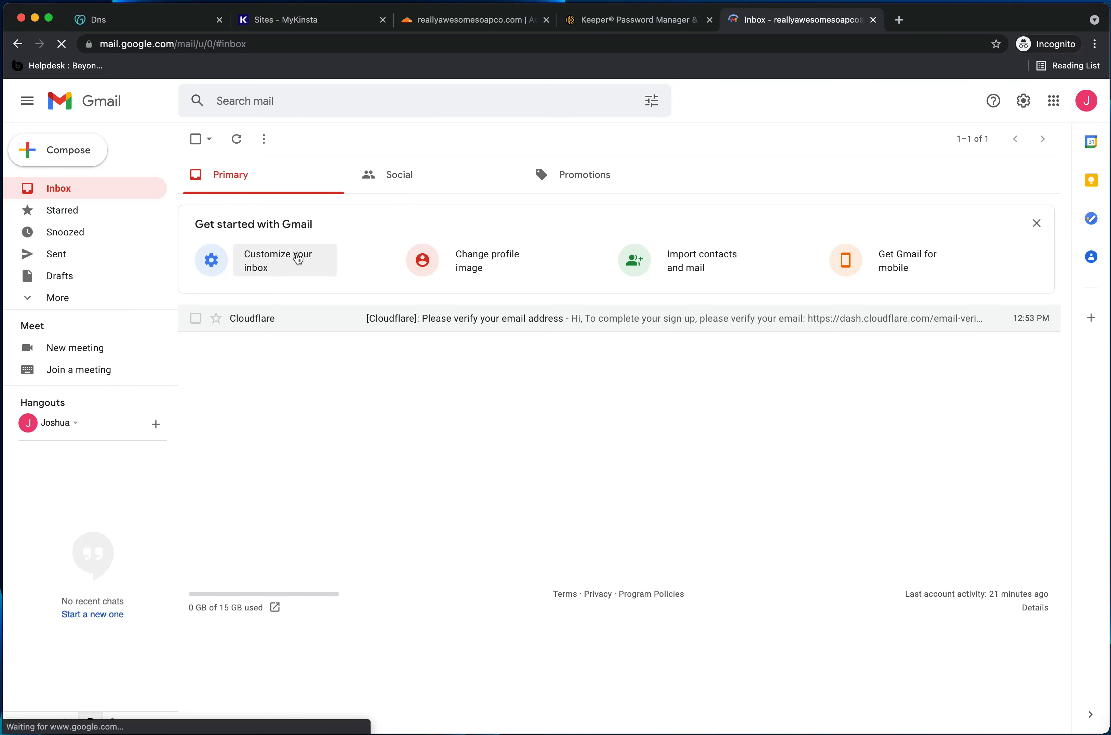
left_click(121, 26)
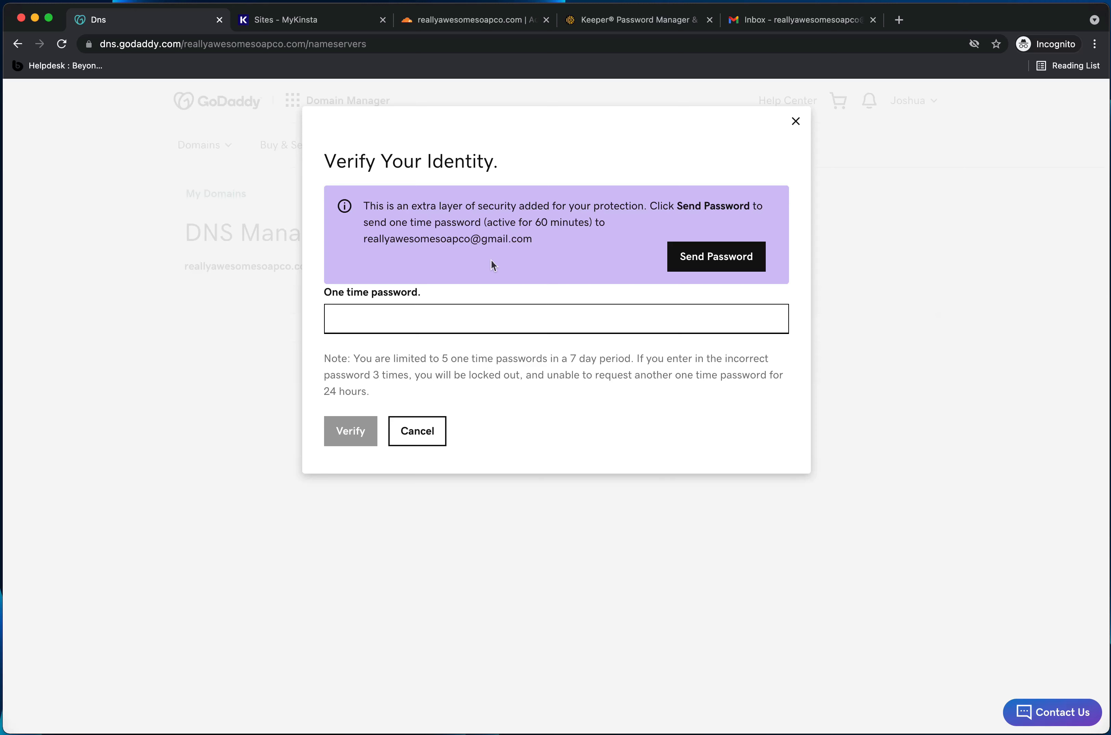
left_click(719, 262)
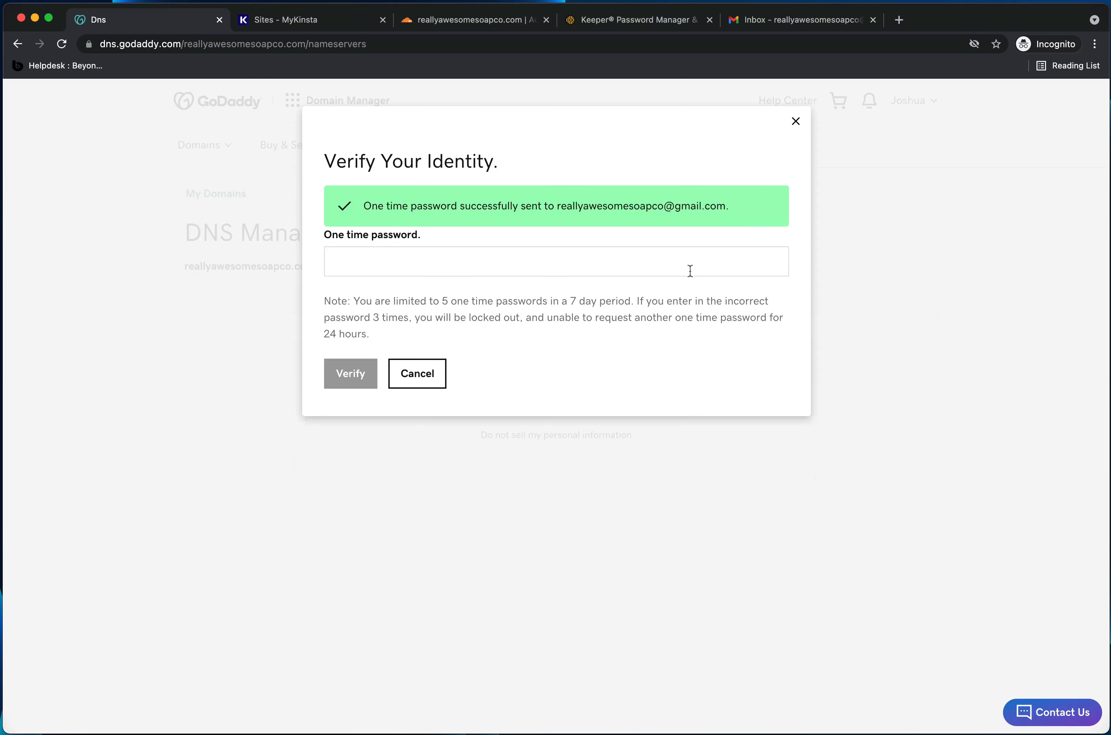
Step: In Gmail, refresh the inbox, open GoDaddy's e-mail about changing domain settings and copy the one-time password
left_click(776, 22)
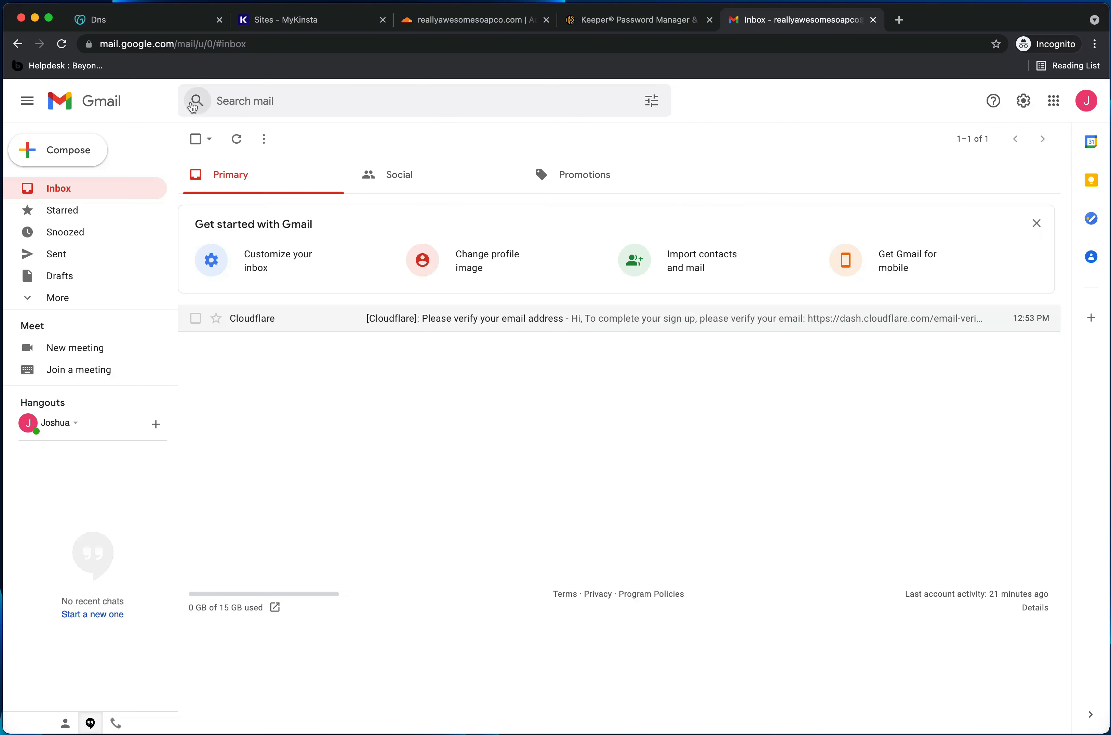
left_click(237, 139)
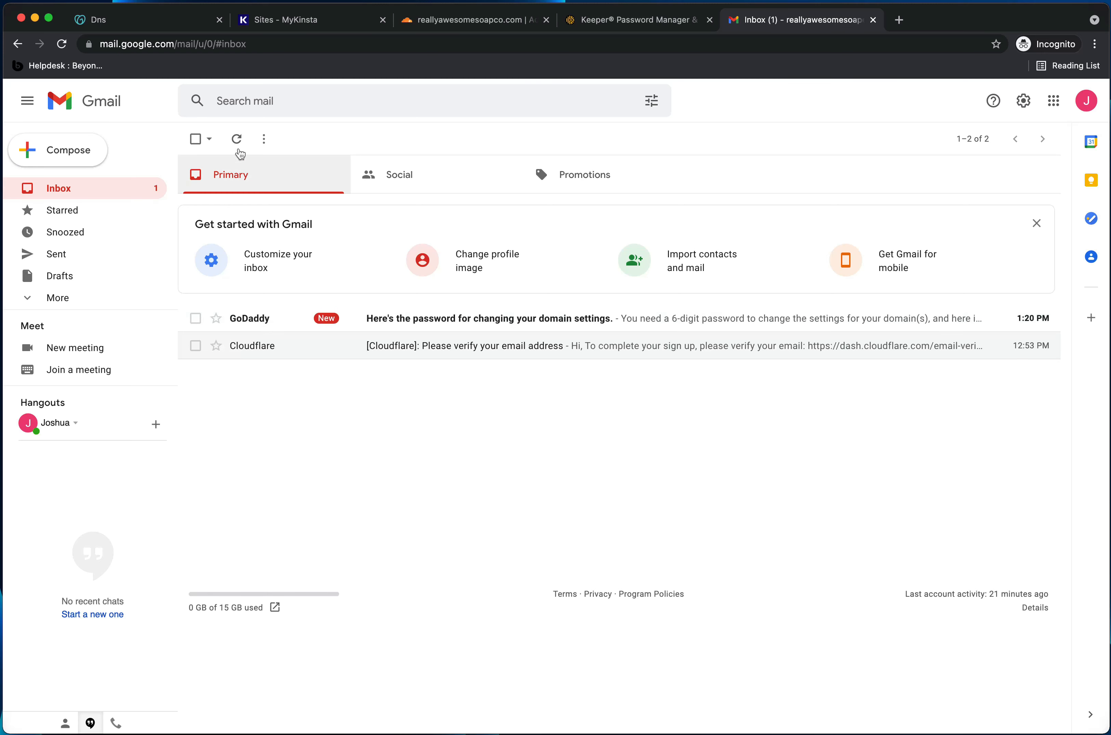
left_click(428, 320)
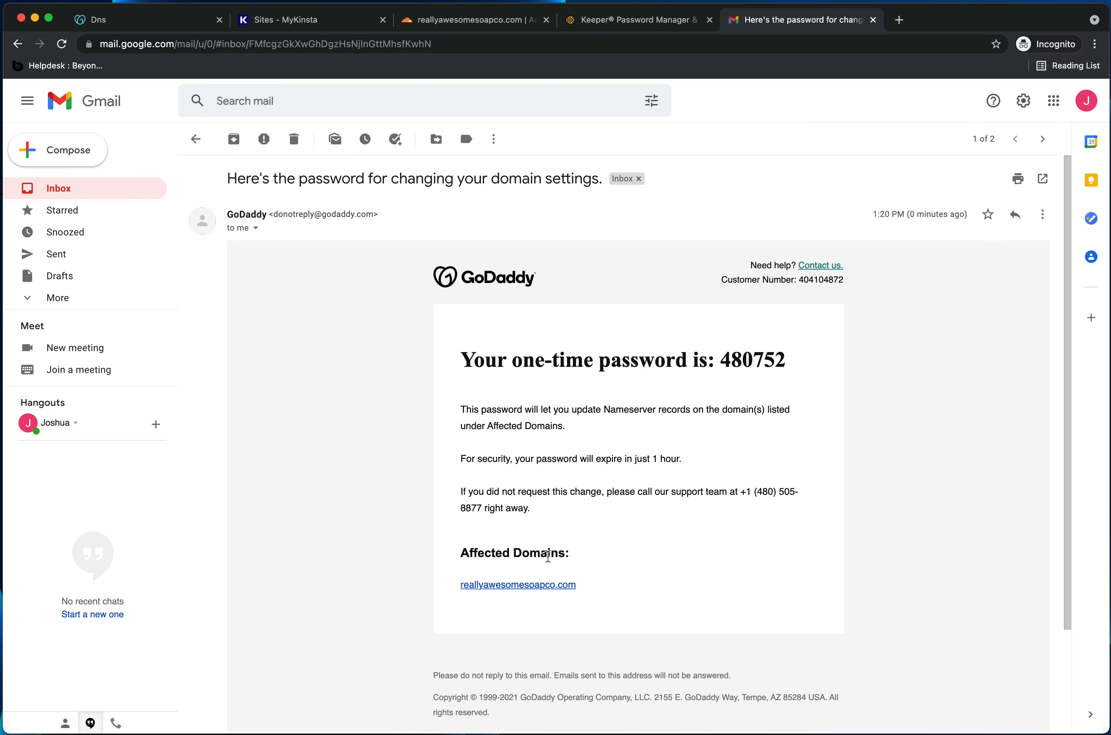
left_click_drag(787, 362, 725, 358)
key("super+c")
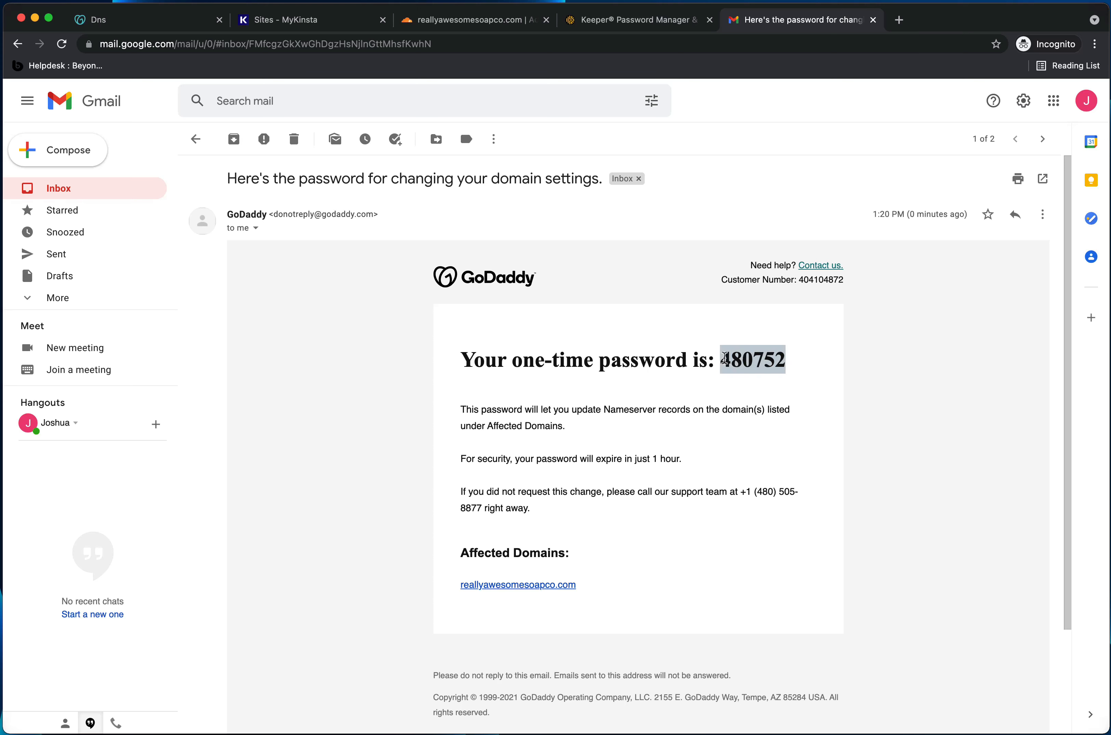
Step: Paste the one-time password into GoDaddy's identity verification form and verify it
left_click(144, 24)
left_click(416, 264)
key("super+v")
left_click(351, 374)
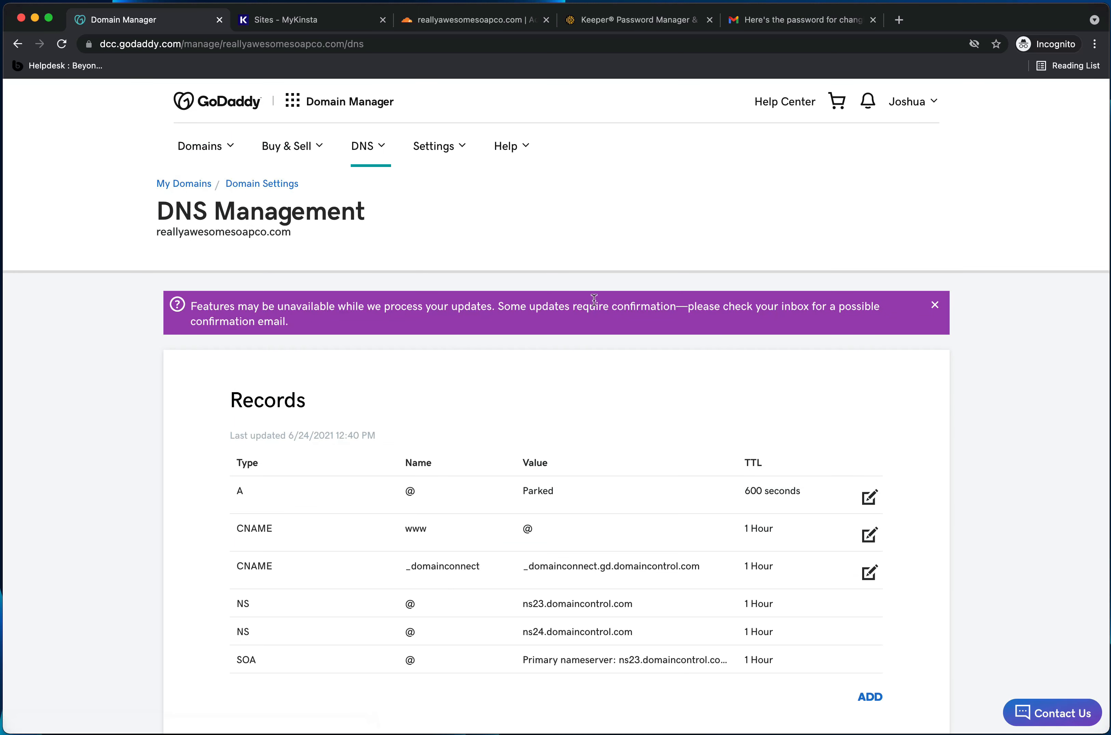
Step: Read the update notice on GoDaddy's DNS Management page, reload the page and examine the domain's nameserver list
left_click_drag(295, 321, 188, 300)
scroll(878, 329, "down", 5)
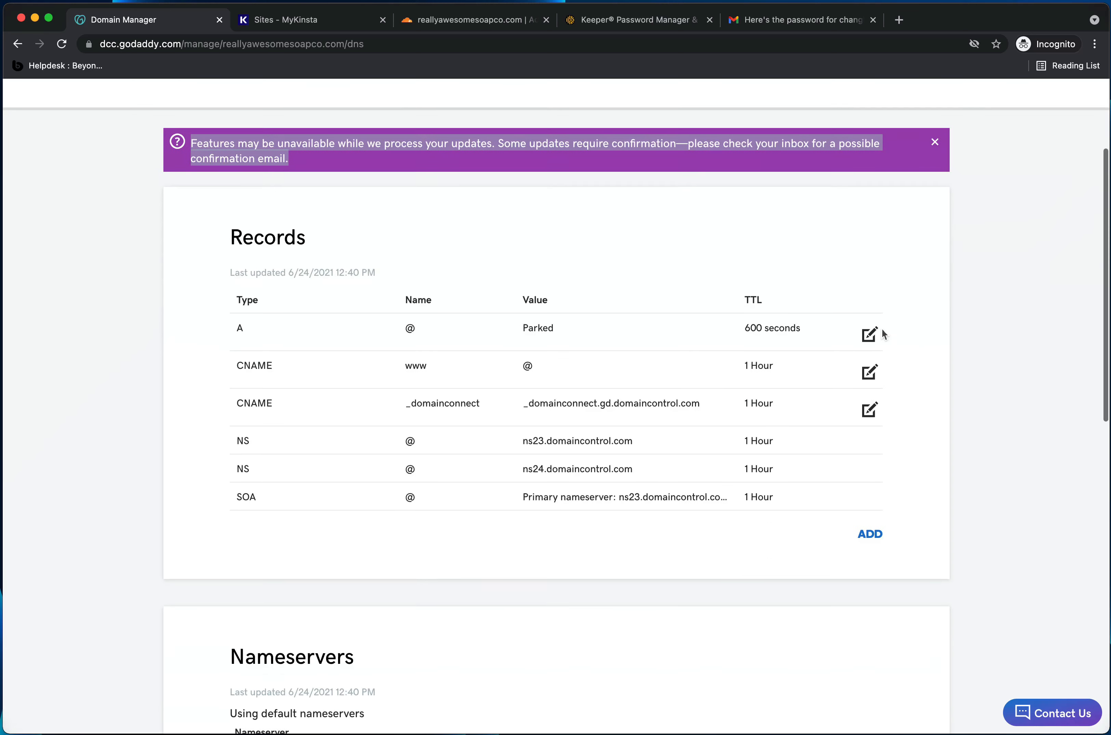
scroll(457, 429, "down", 2)
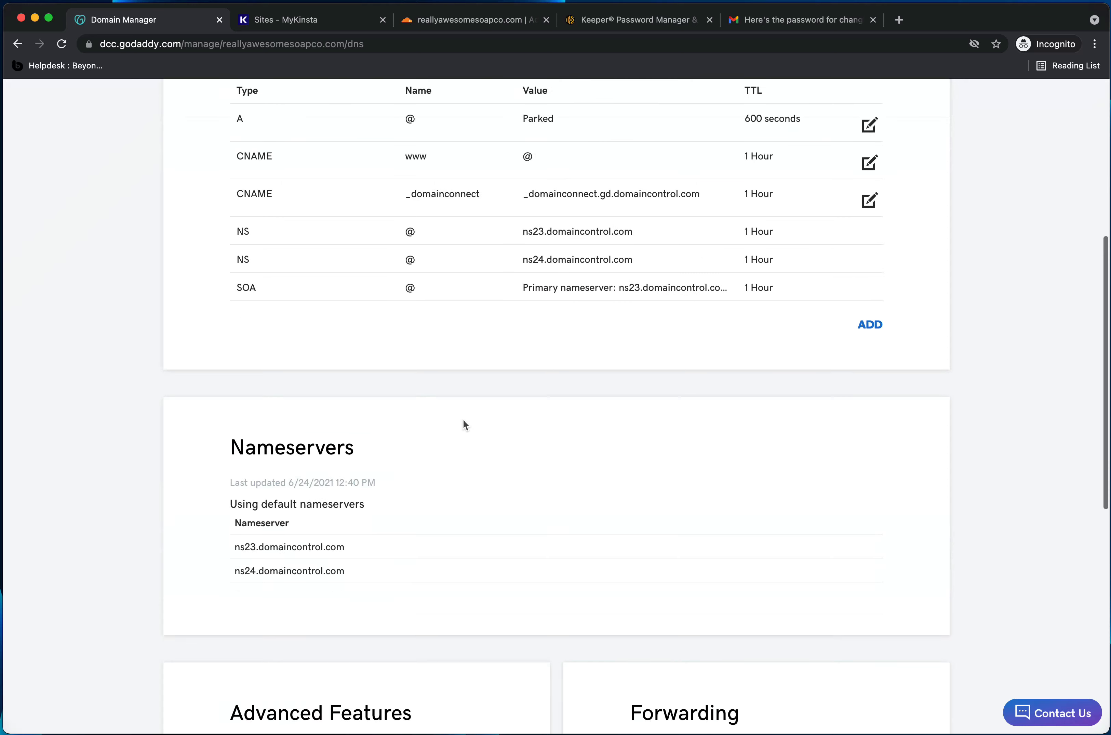
scroll(463, 422, "up", 7)
left_click(62, 44)
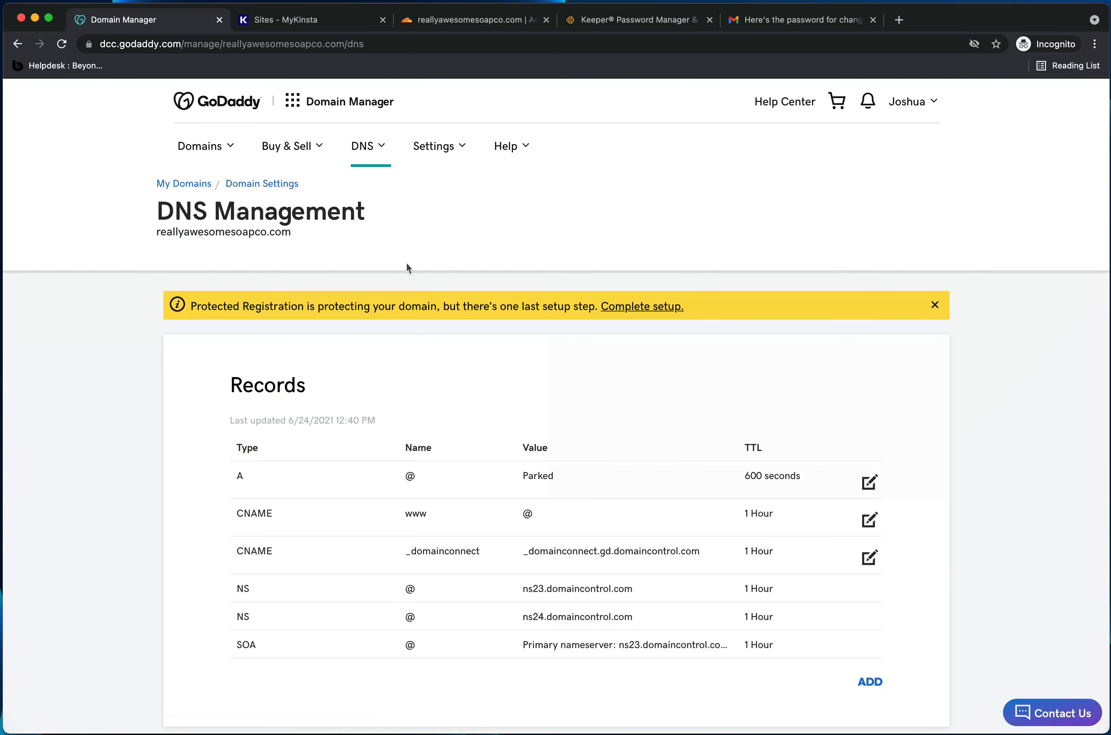
scroll(406, 262, "down", 3)
scroll(405, 261, "down", 4)
left_click_drag(335, 389, 353, 495)
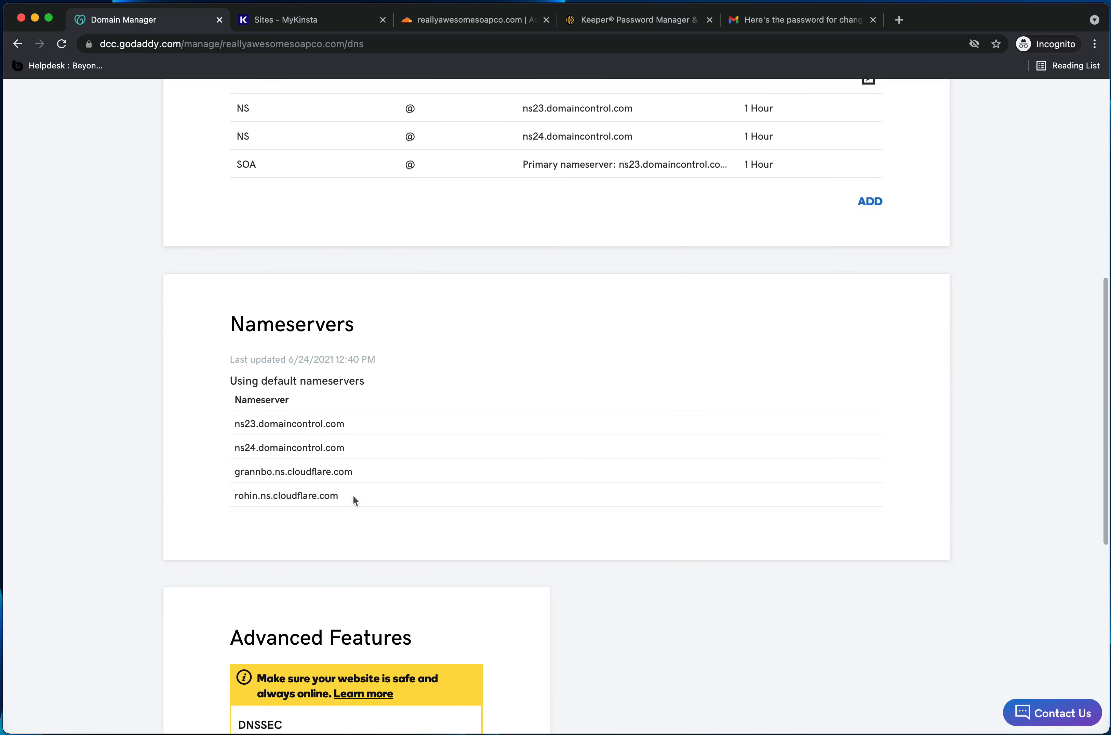
left_click_drag(233, 470, 234, 470)
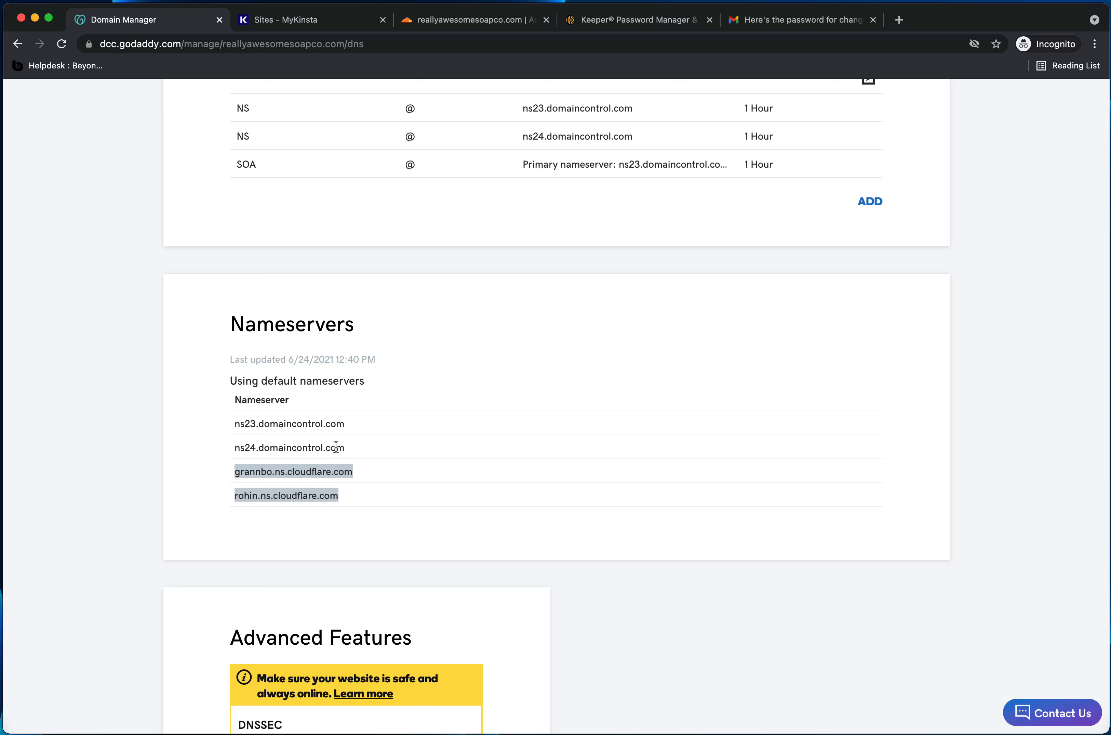
left_click_drag(347, 445, 230, 422)
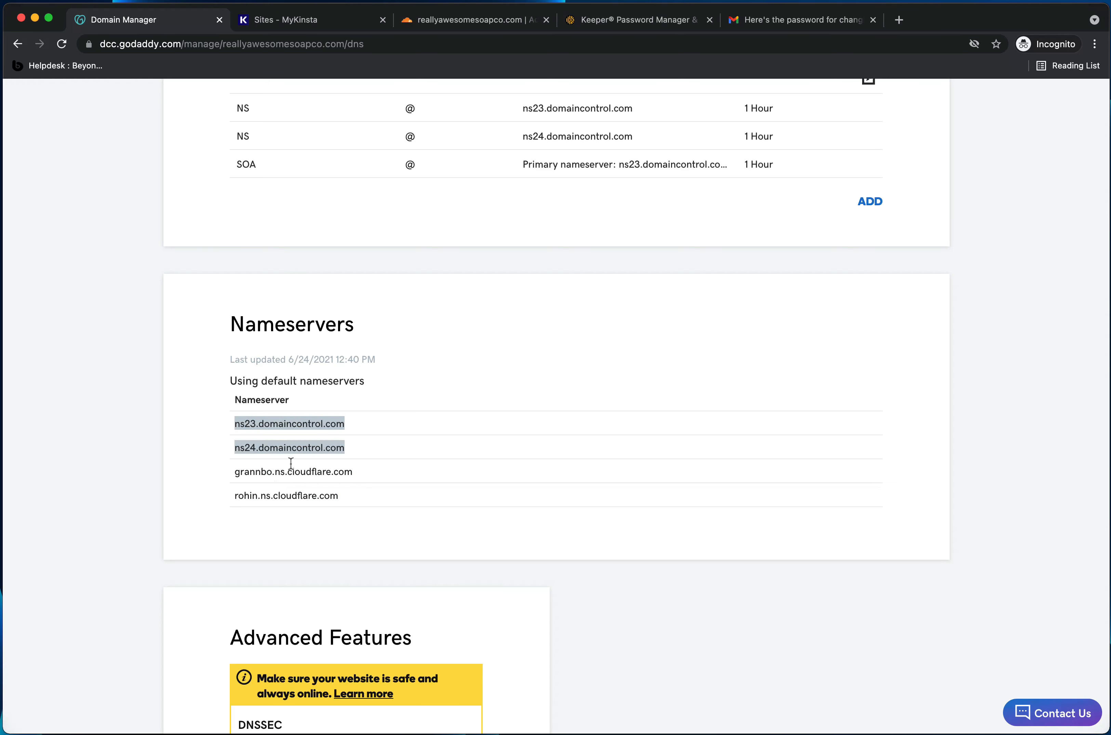
Step: Switch to Cloudflare, have it check the nameservers and postpone the Quick Start Guide
left_click(468, 21)
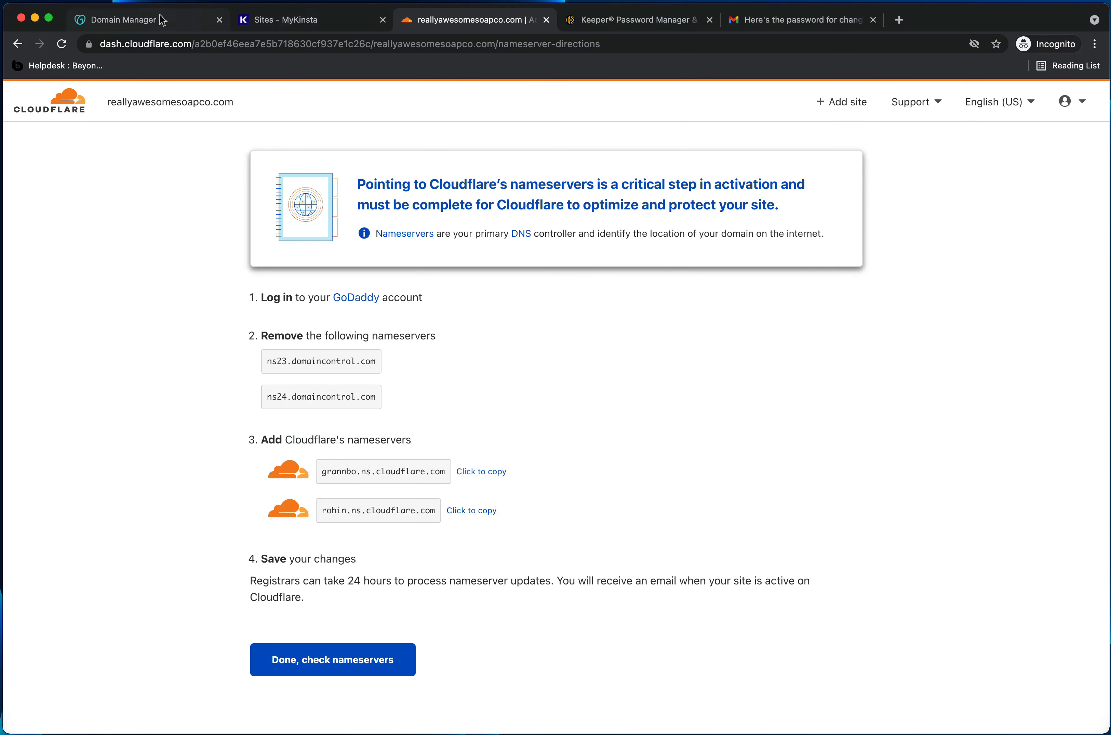
left_click(162, 20)
left_click(482, 23)
left_click(326, 659)
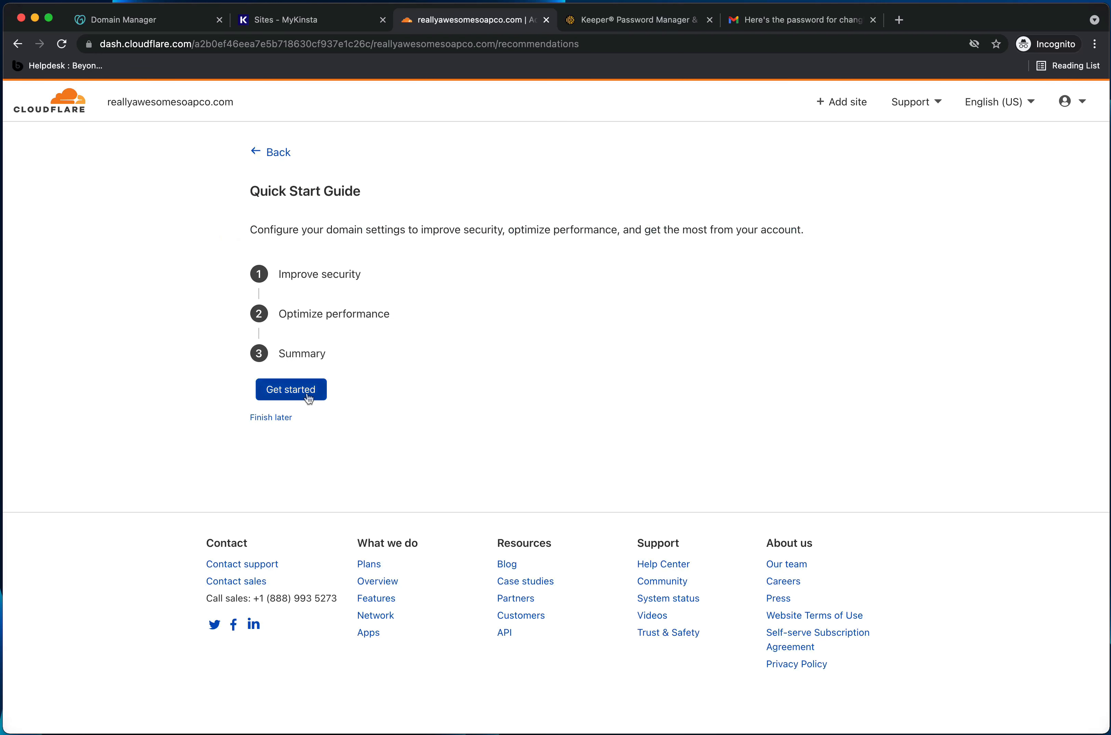
left_click(271, 420)
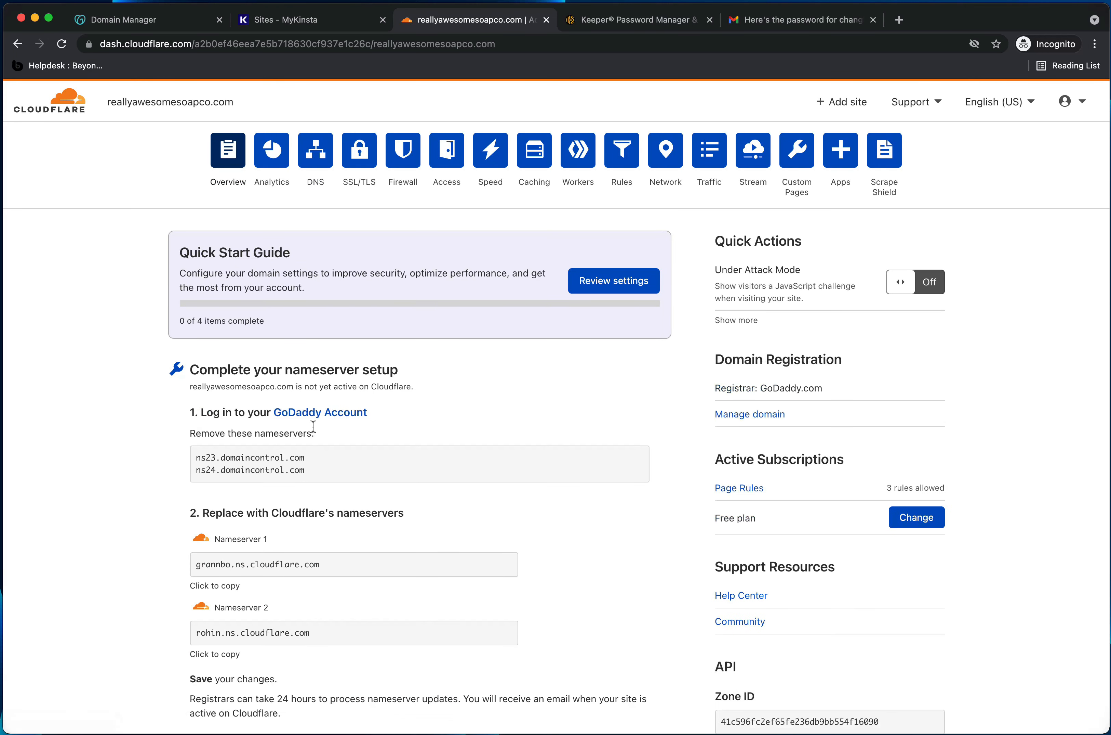
Step: Review the nameserver setup instructions and the nameserver check option on the domain's Cloudflare overview
scroll(345, 415, "down", 3)
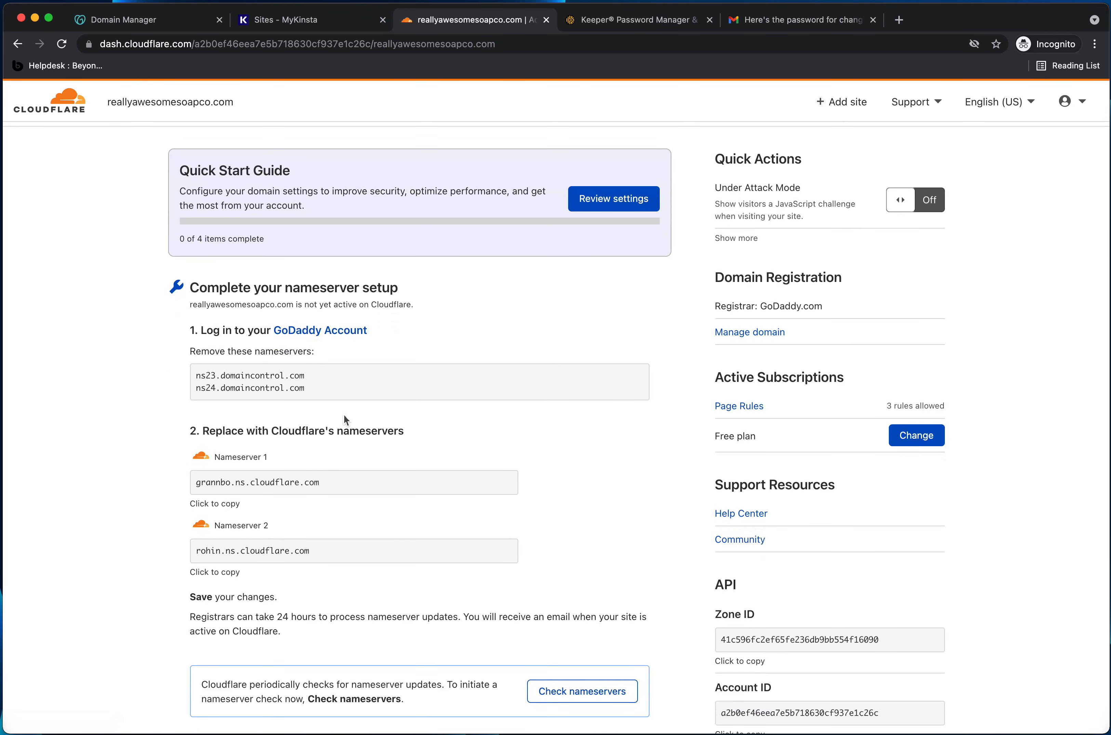
scroll(344, 413, "down", 2)
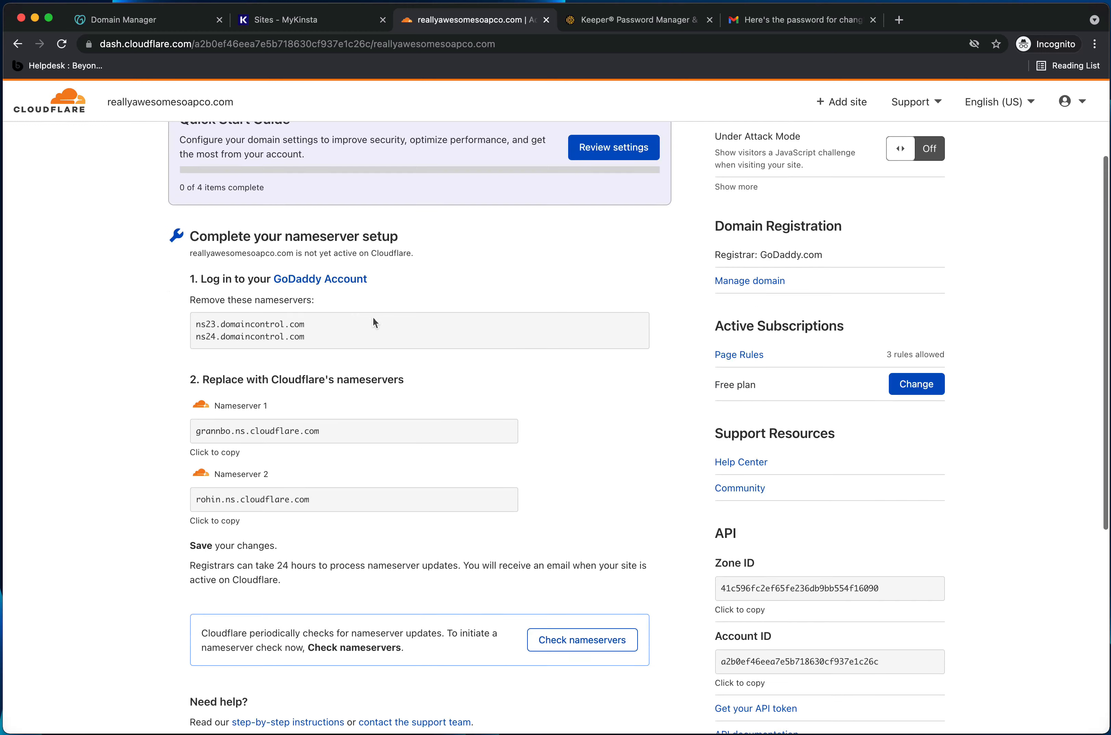
scroll(369, 324, "down", 2)
scroll(312, 447, "up", 7)
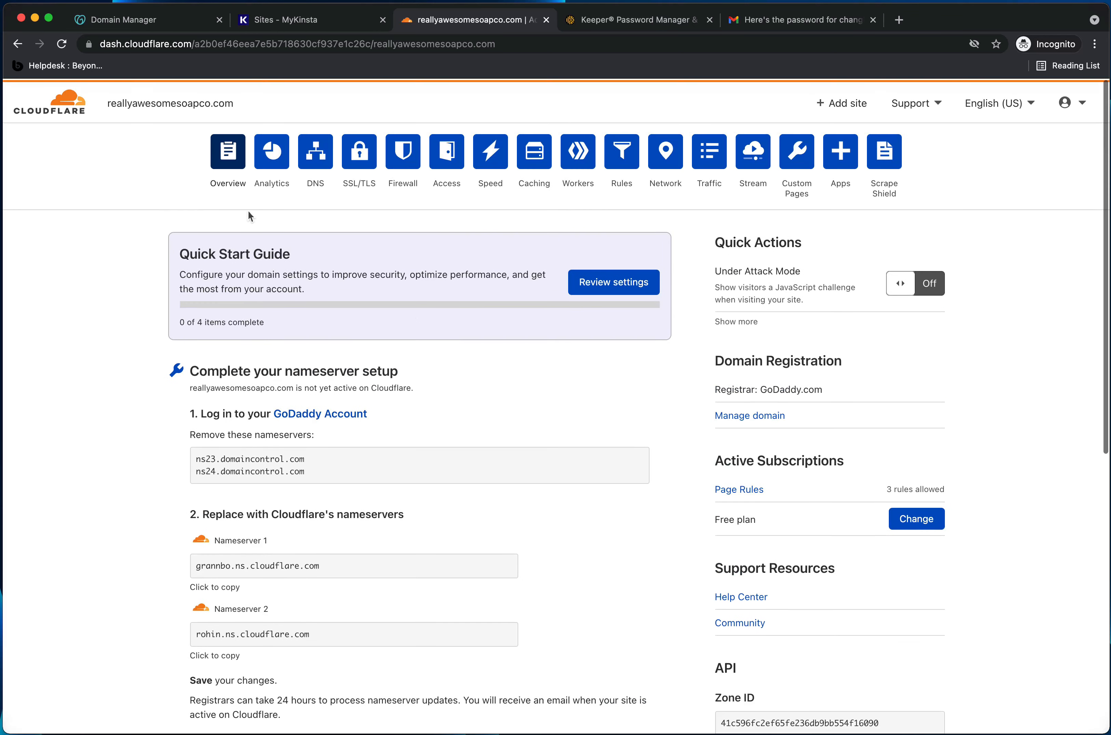
scroll(319, 393, "down", 3)
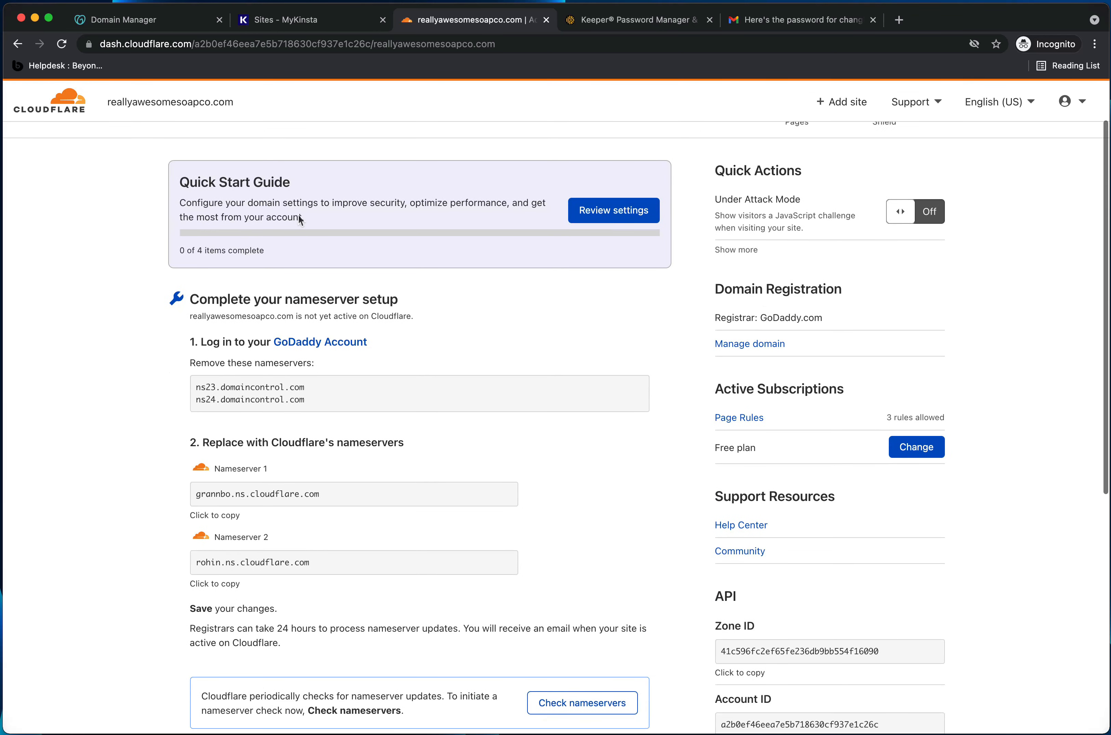
scroll(302, 424, "down", 4)
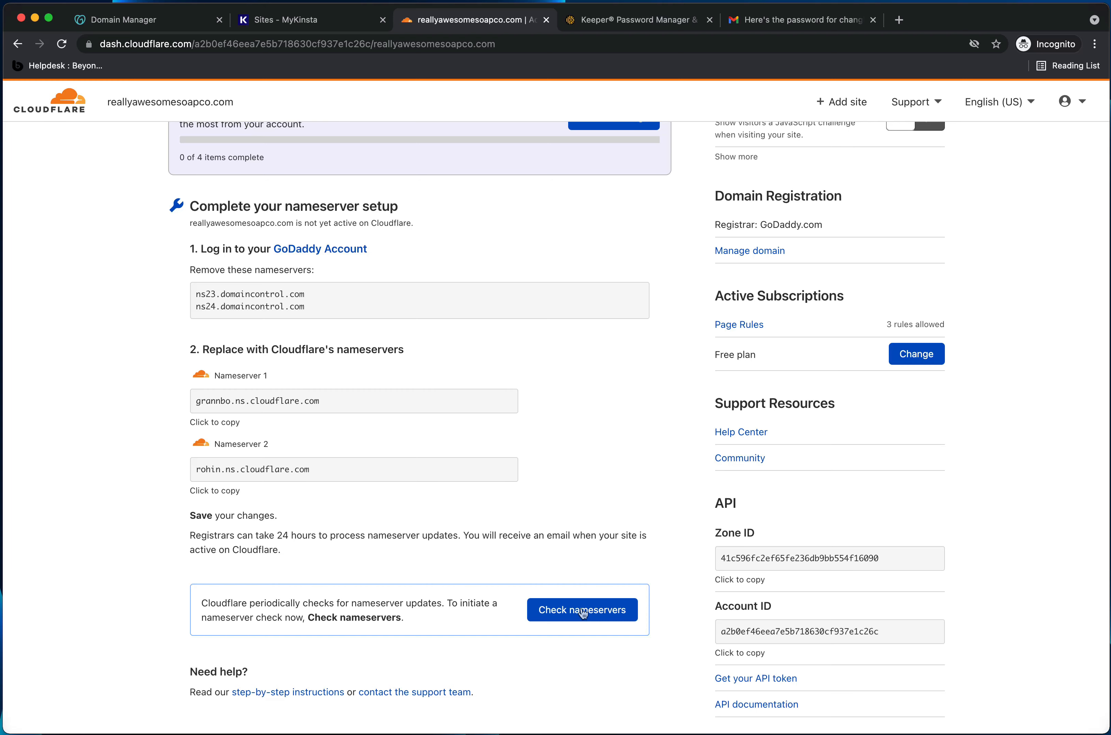
scroll(486, 518, "up", 7)
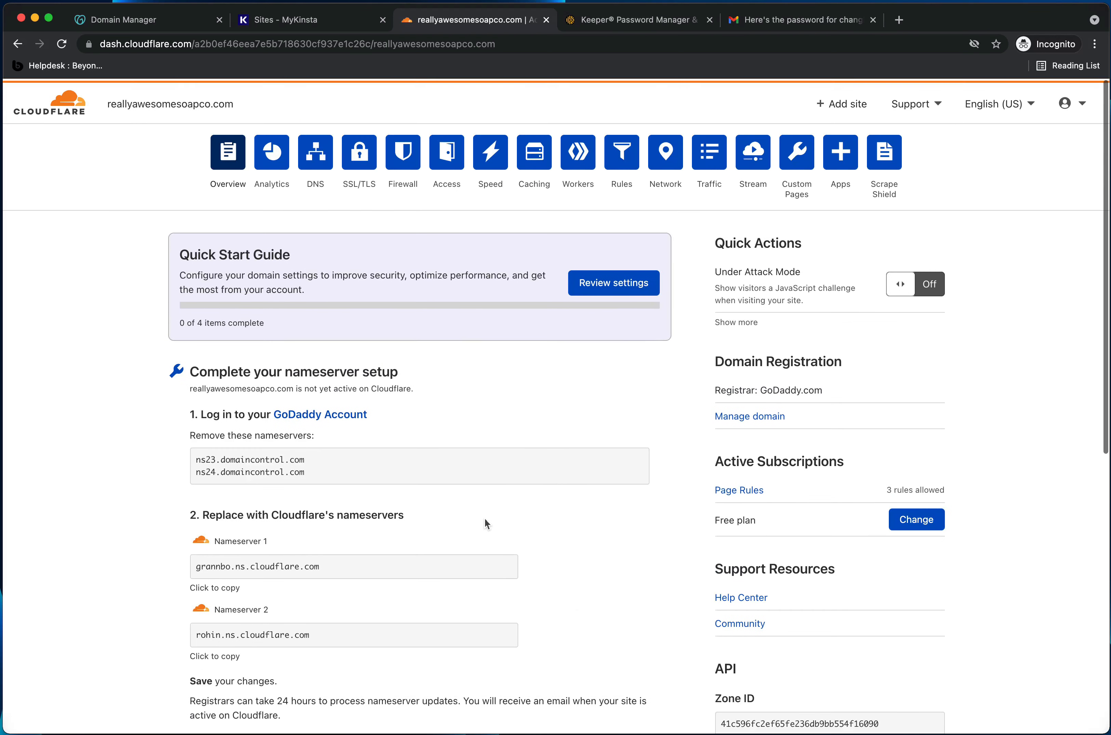